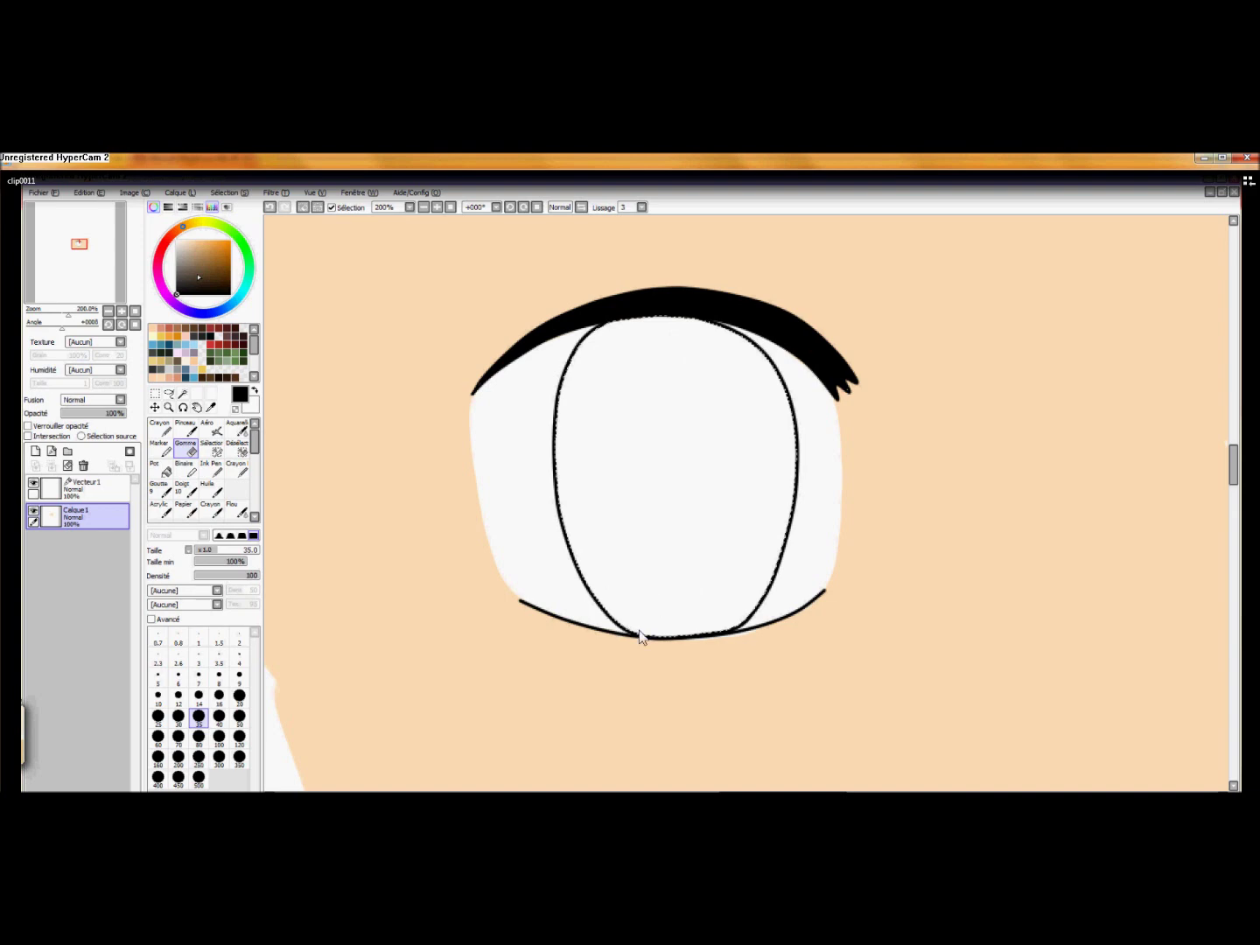
# Step: Set up the Crayon with a bright cyan-blue colour and add a layer group containing a new layer
pyautogui.click(237, 297)
pyautogui.moveTo(210, 255); pyautogui.dragTo(218, 245)
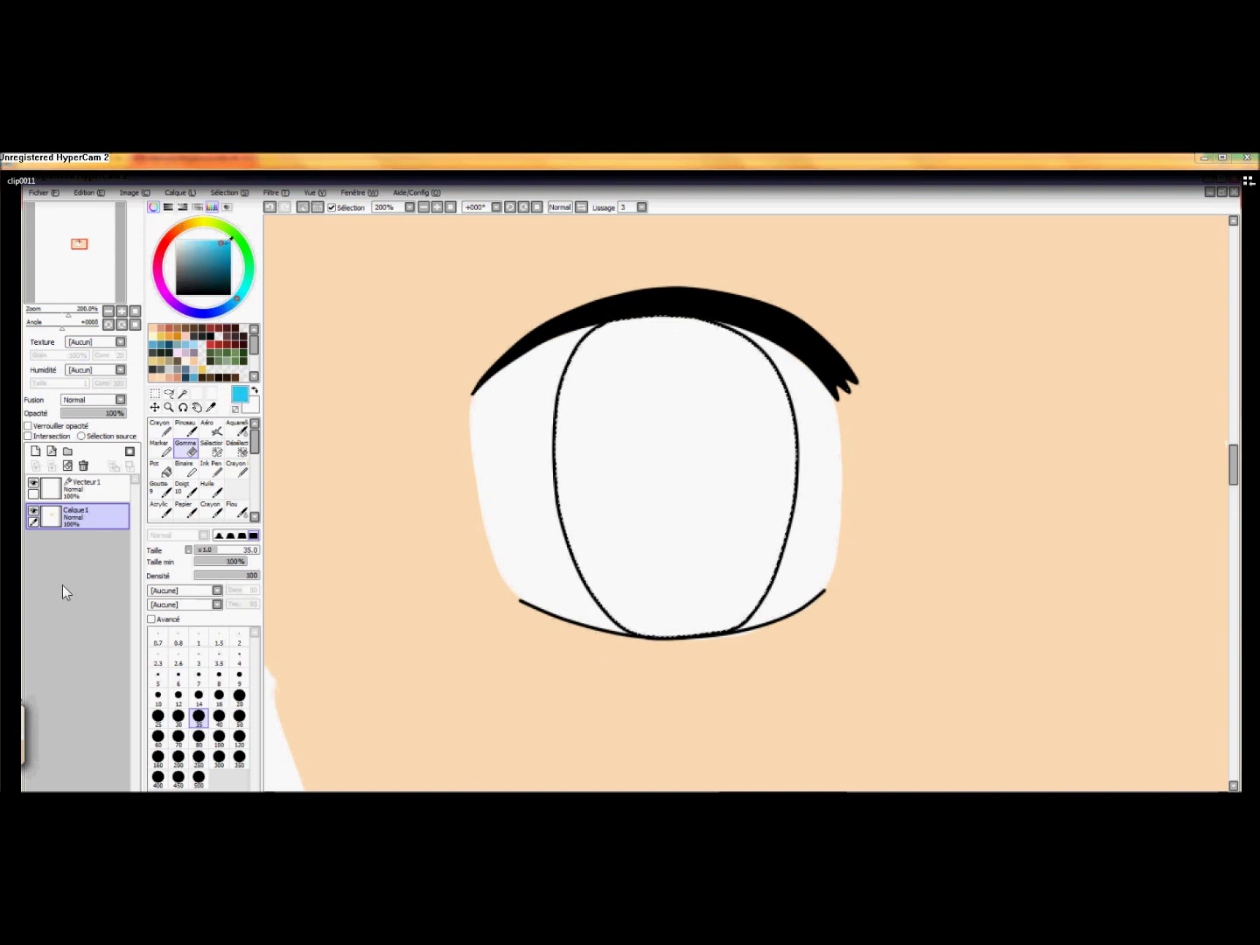
pyautogui.click(162, 430)
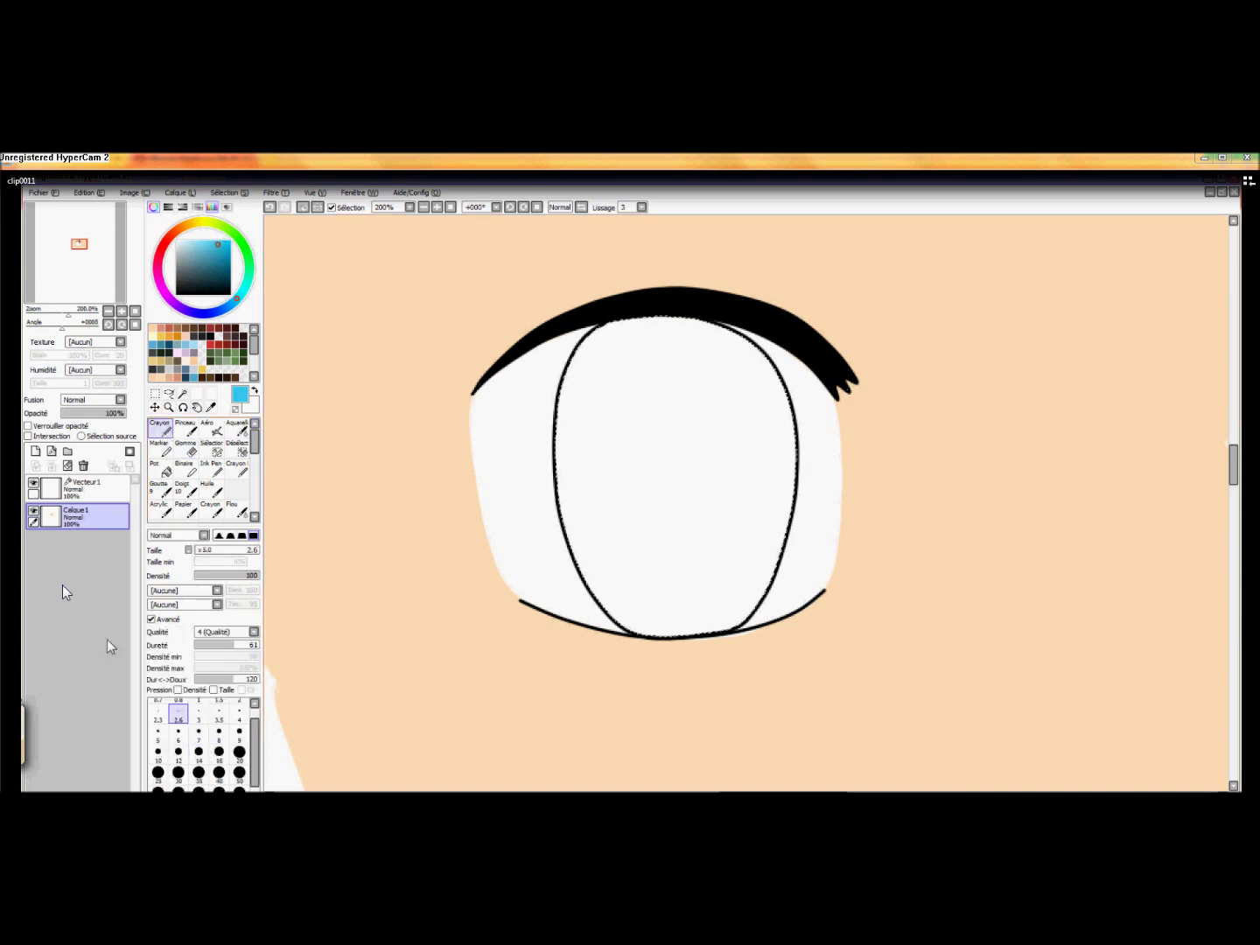
pyautogui.click(67, 452)
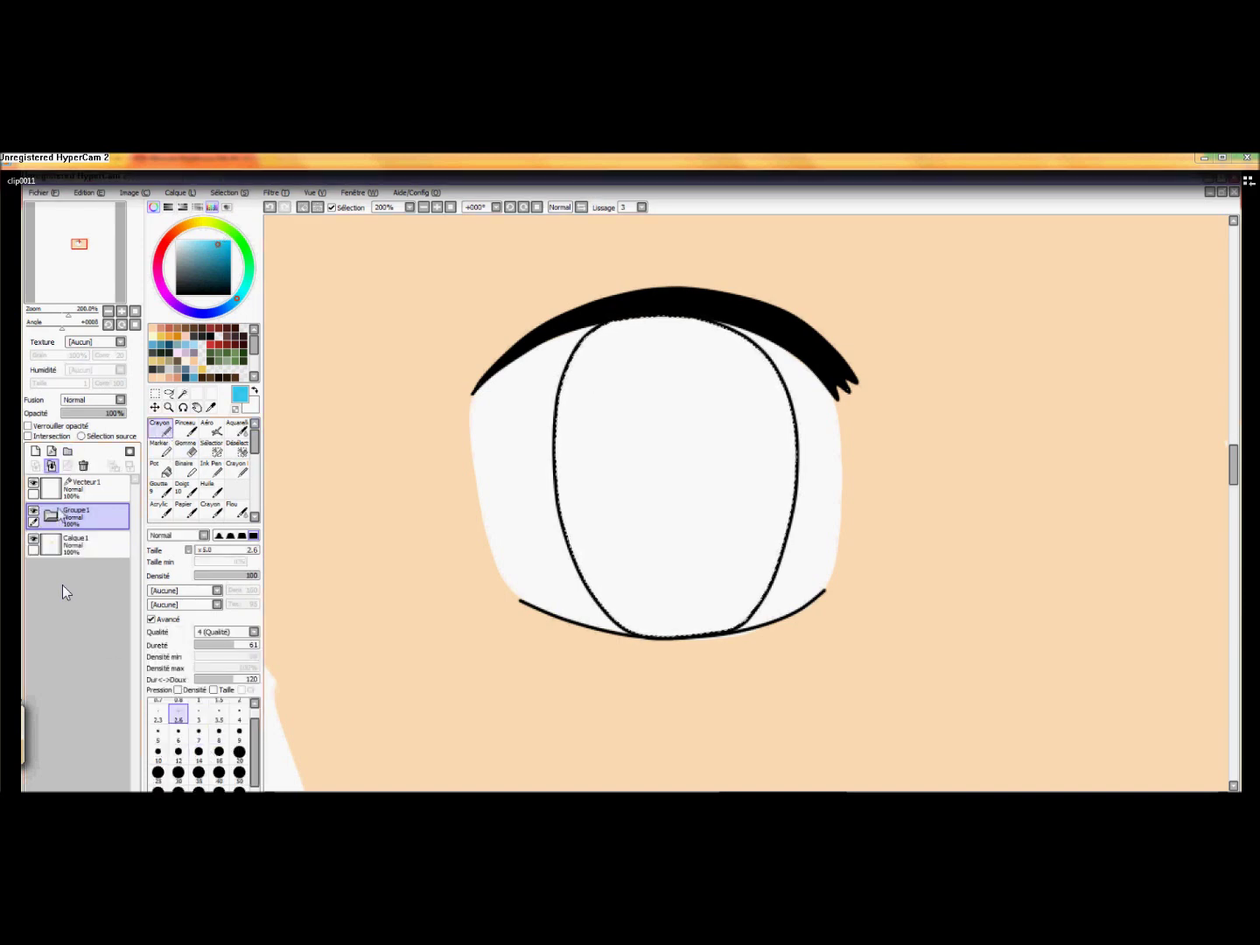
pyautogui.click(35, 452)
# Step: Fill the selected iris with light sky blue using the Crayon at size 100
pyautogui.click(219, 789)
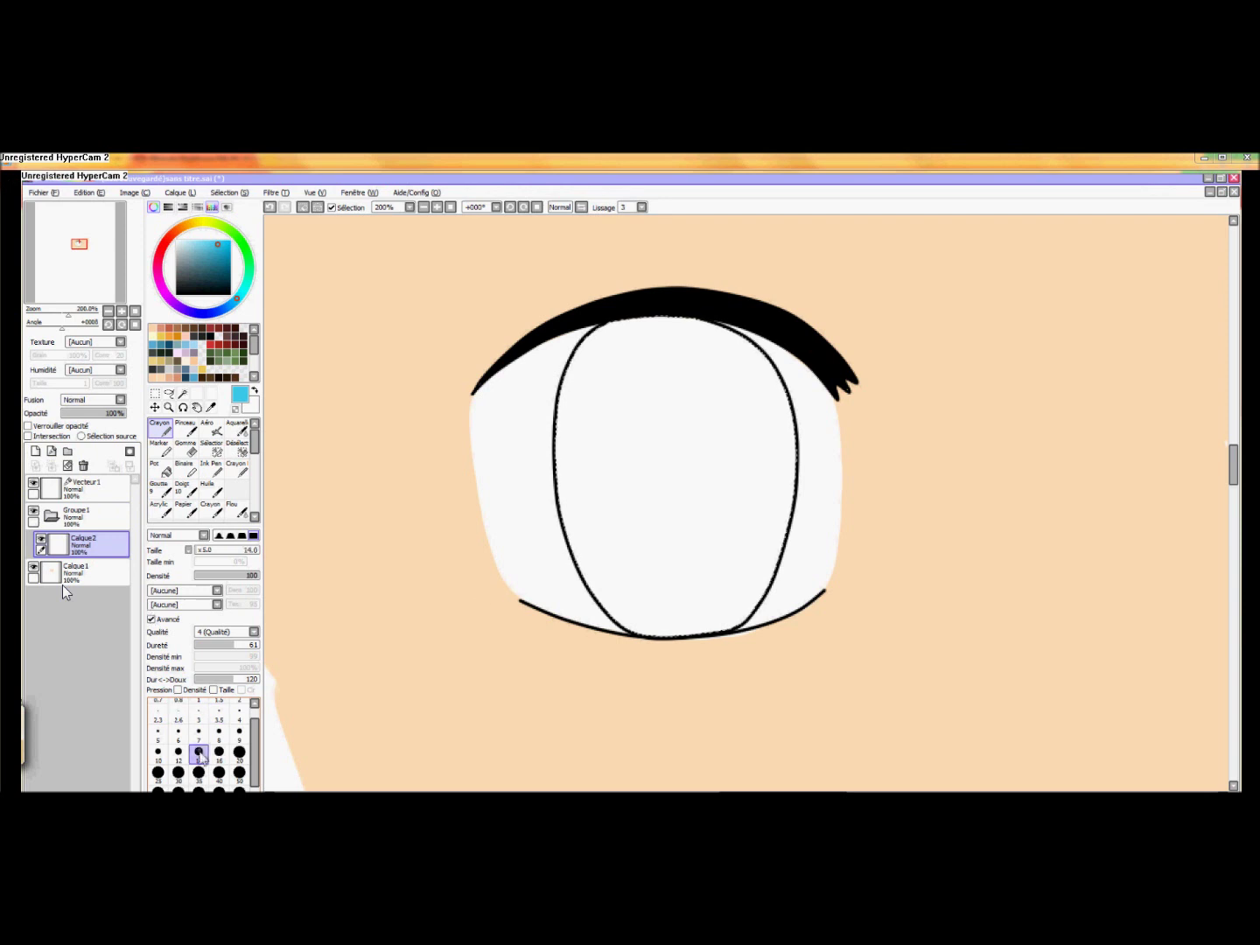
pyautogui.moveTo(592, 553); pyautogui.dragTo(700, 604)
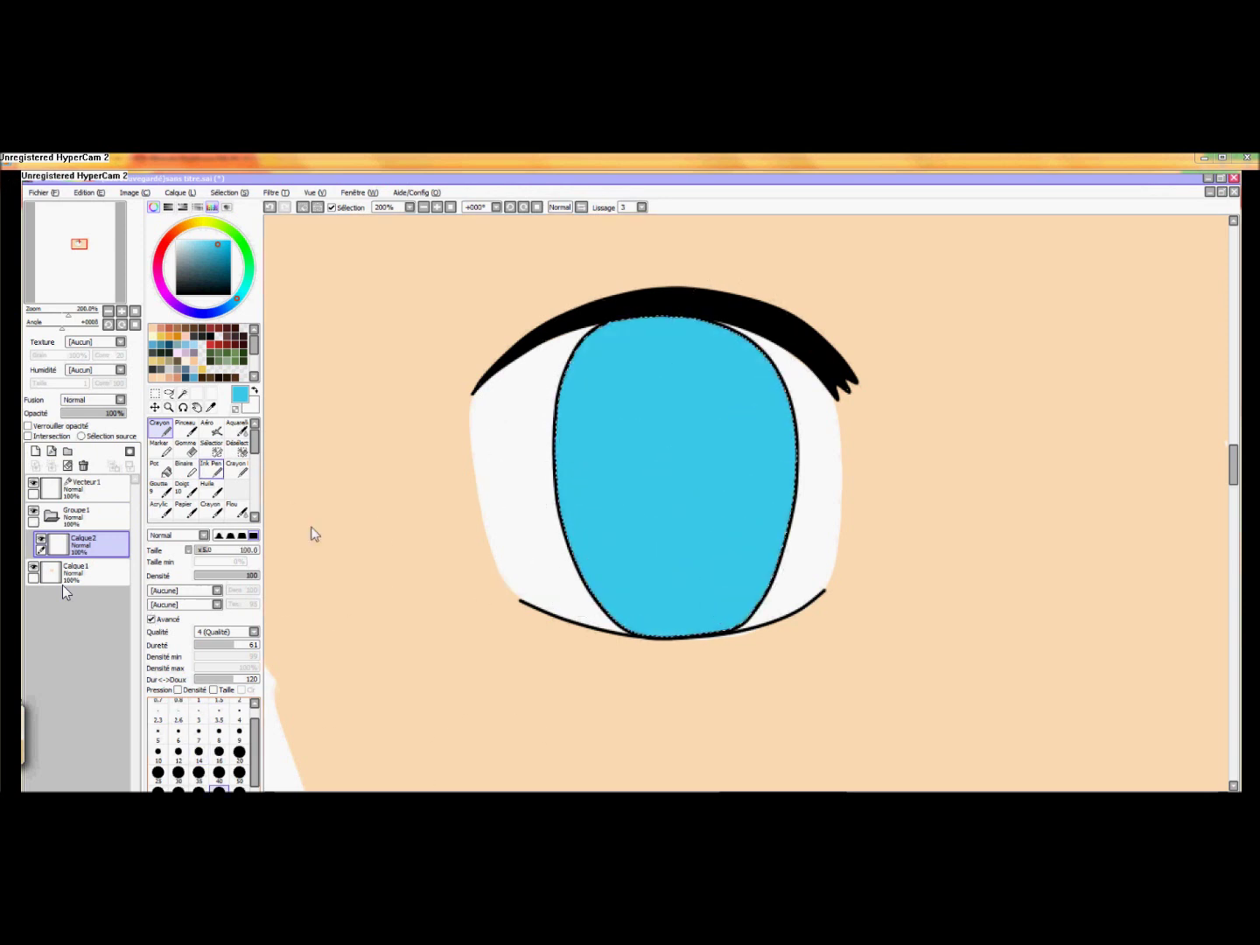
pyautogui.click(208, 256)
pyautogui.moveTo(739, 379); pyautogui.dragTo(501, 586)
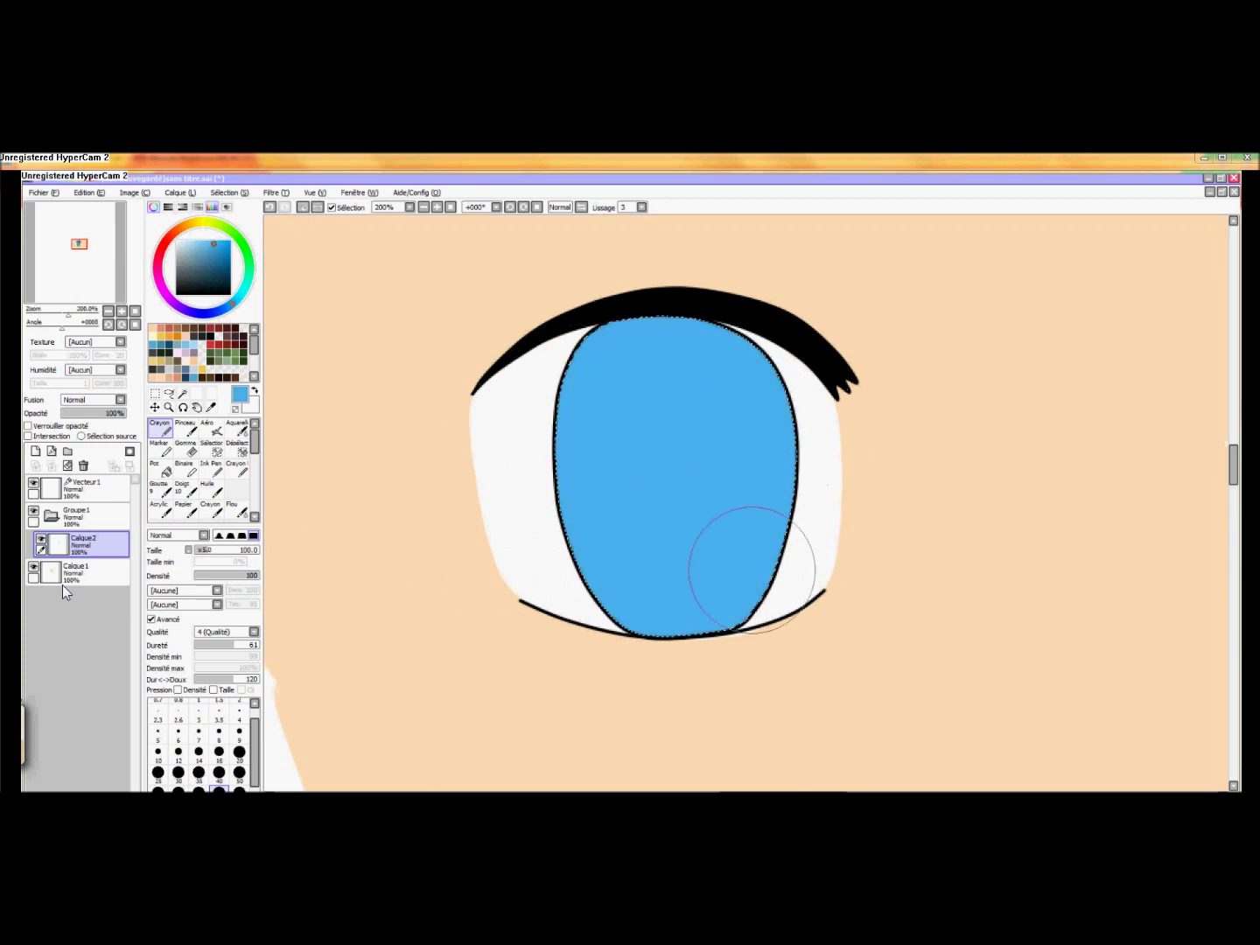
pyautogui.click(205, 243)
pyautogui.moveTo(539, 360)
pyautogui.mouseDown()
pyautogui.moveTo(700, 360)
pyautogui.moveTo(526, 625)
pyautogui.mouseUp()
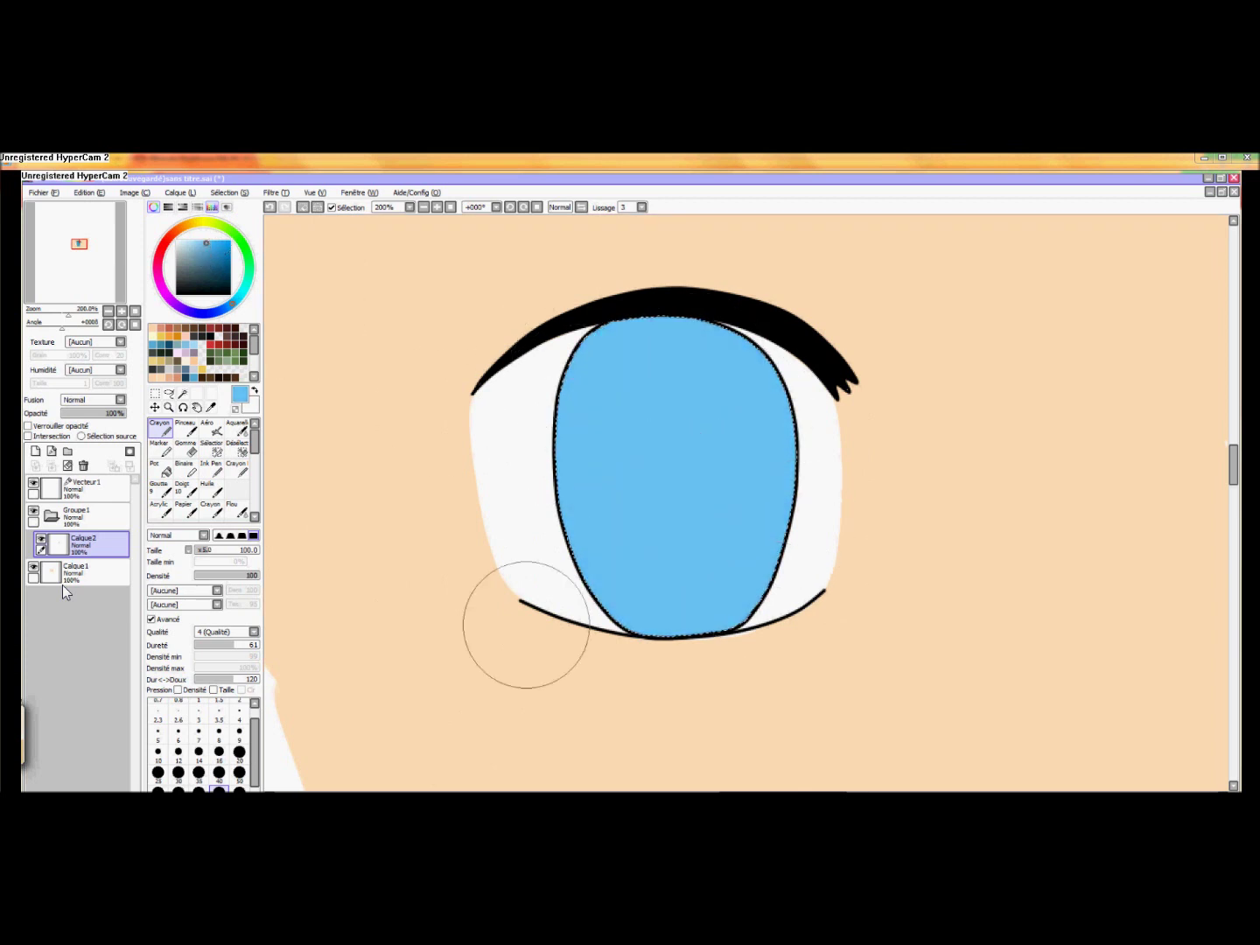
# Step: Add a layer in Produit mode and paint a round pupil in the iris with the Crayon at size 35
pyautogui.click(36, 451)
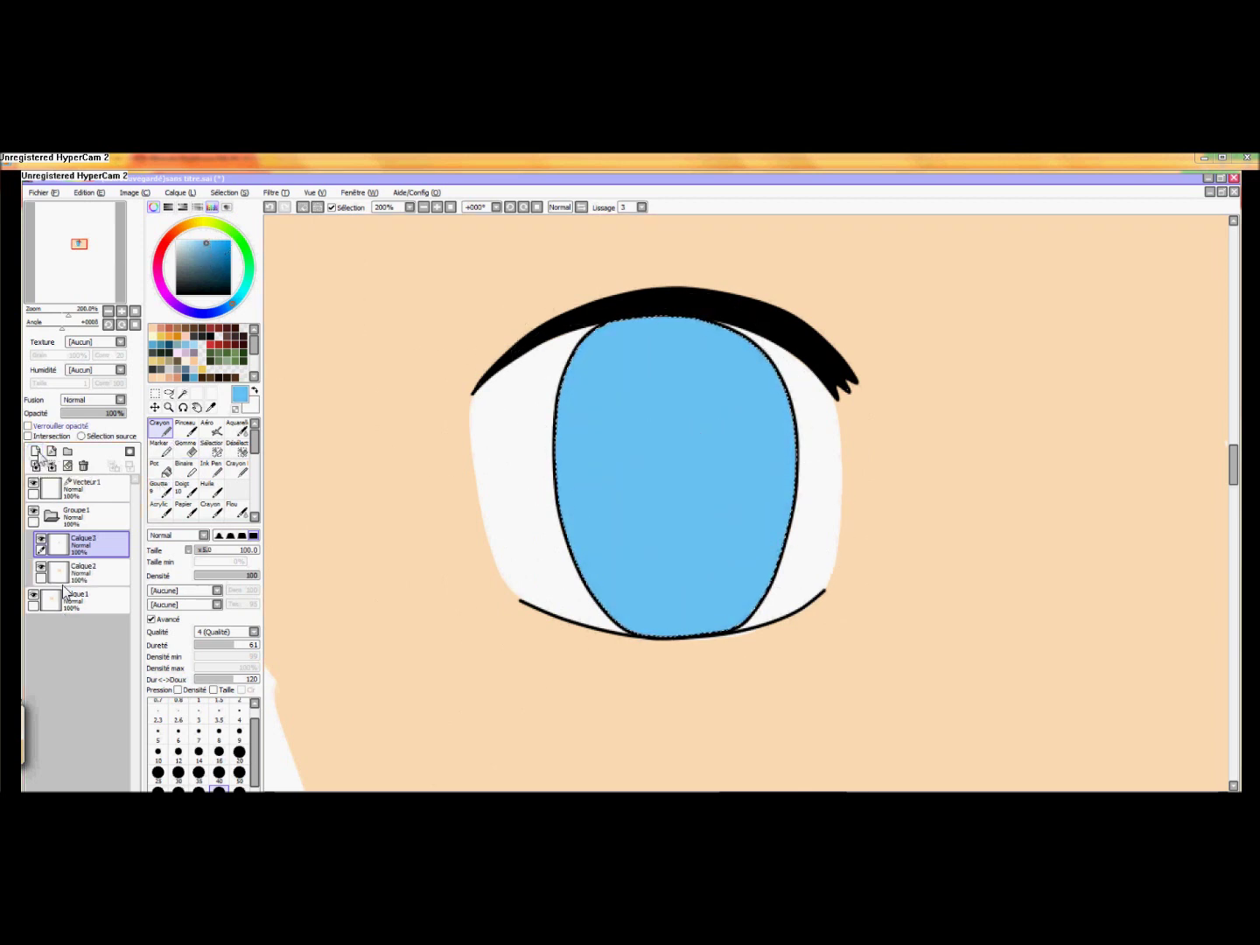
pyautogui.click(120, 400)
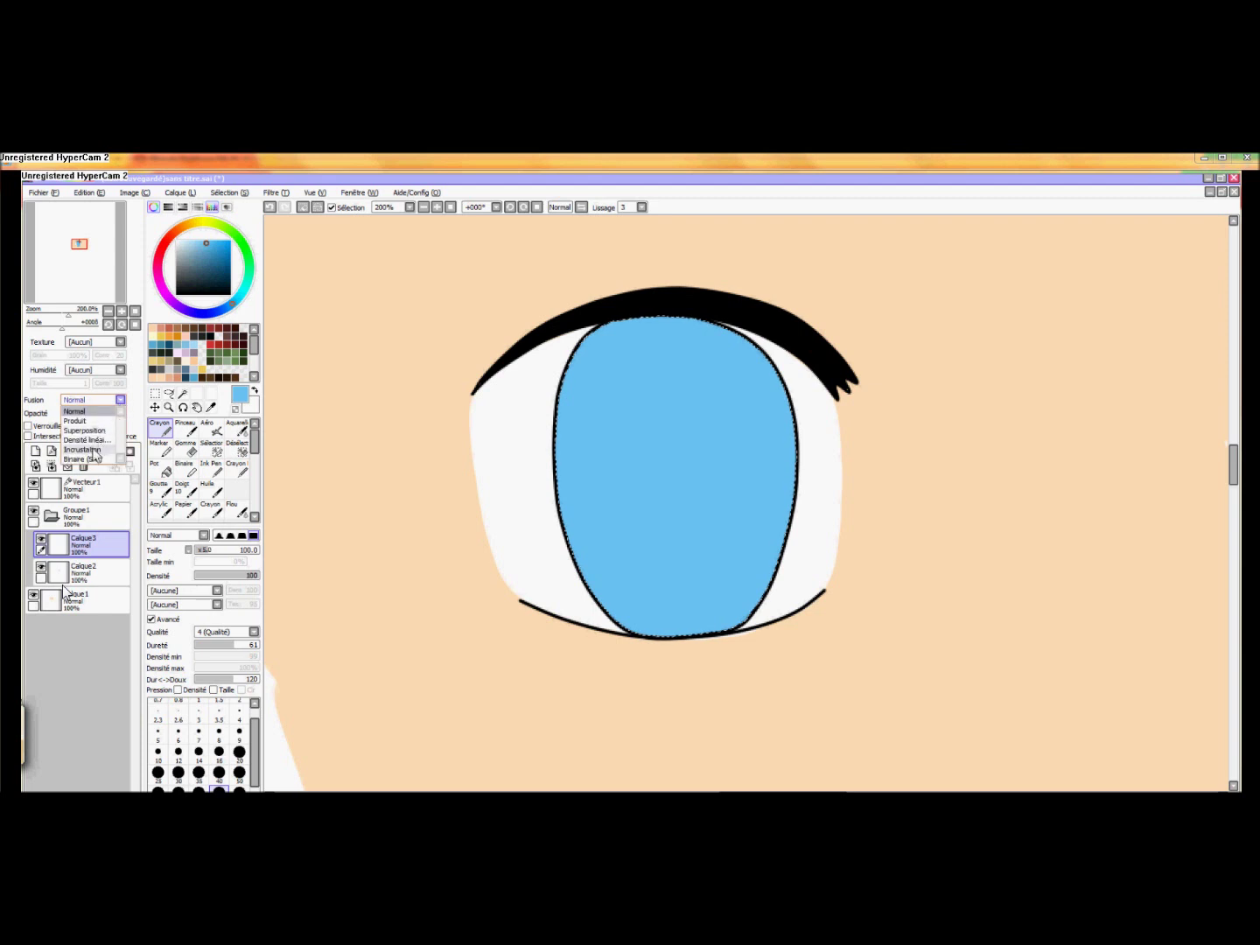
pyautogui.click(75, 421)
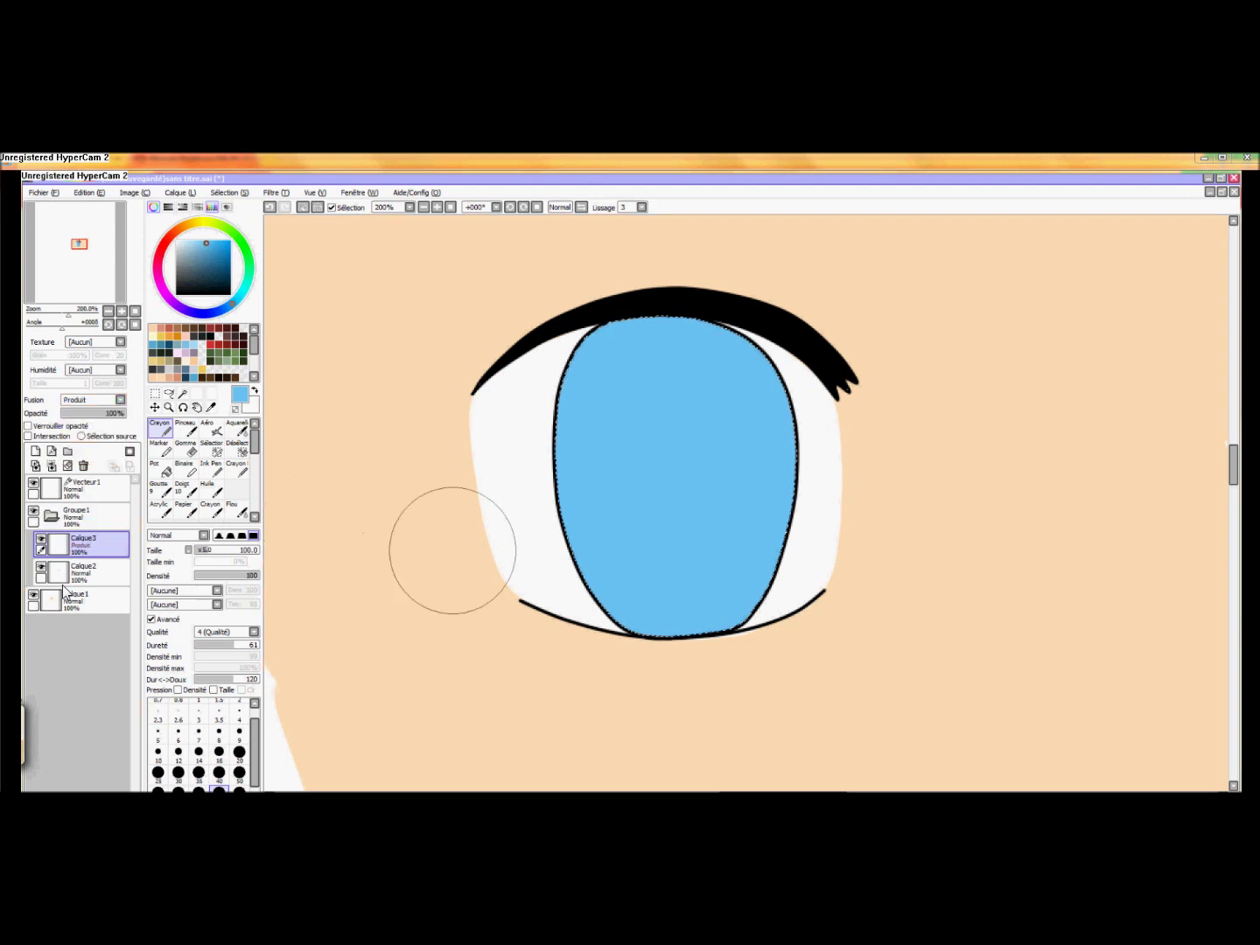
pyautogui.click(198, 772)
pyautogui.moveTo(672, 499); pyautogui.dragTo(682, 518)
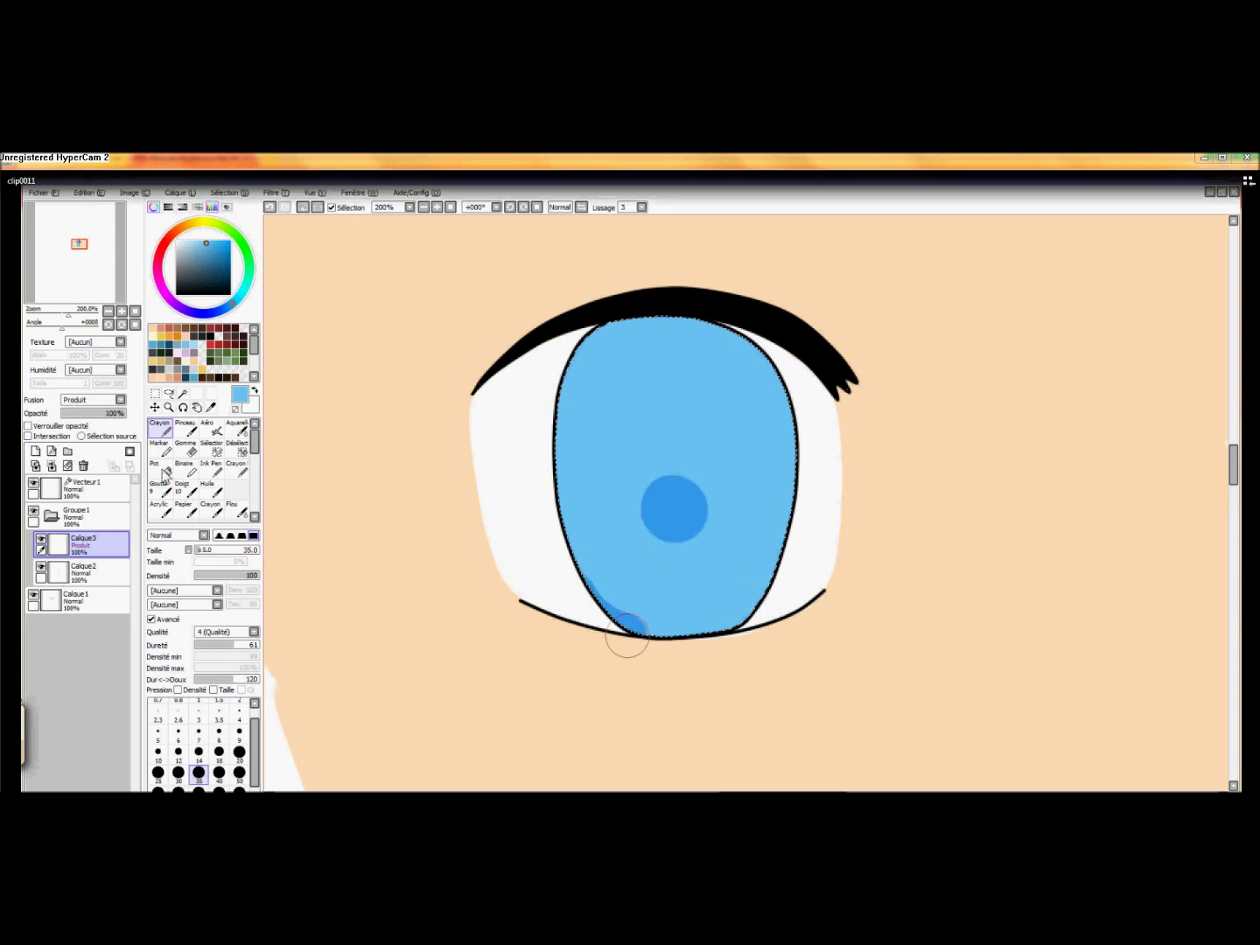
pyautogui.moveTo(734, 622); pyautogui.dragTo(744, 614)
pyautogui.click(271, 207)
pyautogui.moveTo(570, 580); pyautogui.dragTo(670, 643)
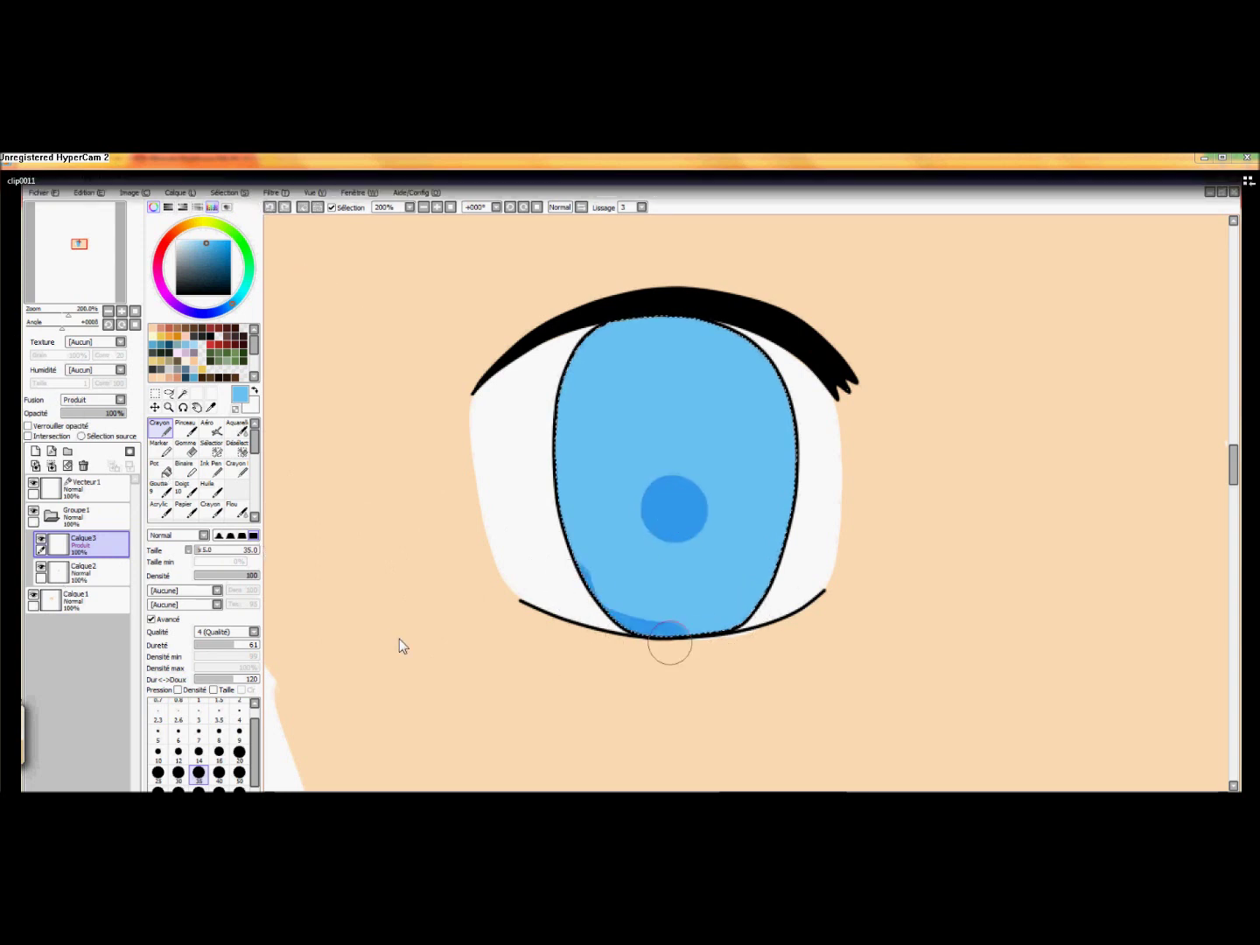
pyautogui.moveTo(558, 418)
pyautogui.mouseDown()
pyautogui.moveTo(703, 369)
pyautogui.moveTo(570, 381)
pyautogui.mouseUp()
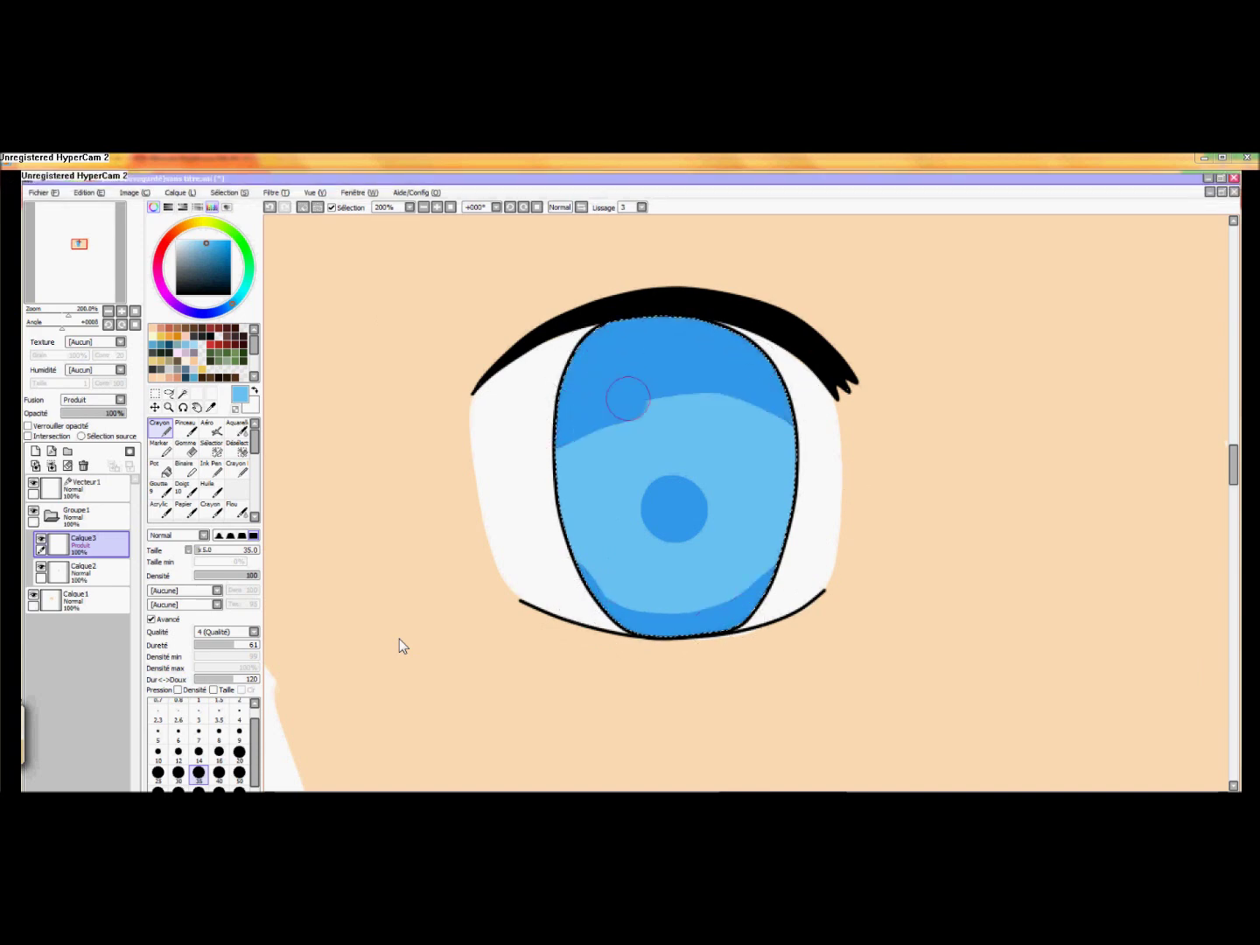
pyautogui.click(270, 207)
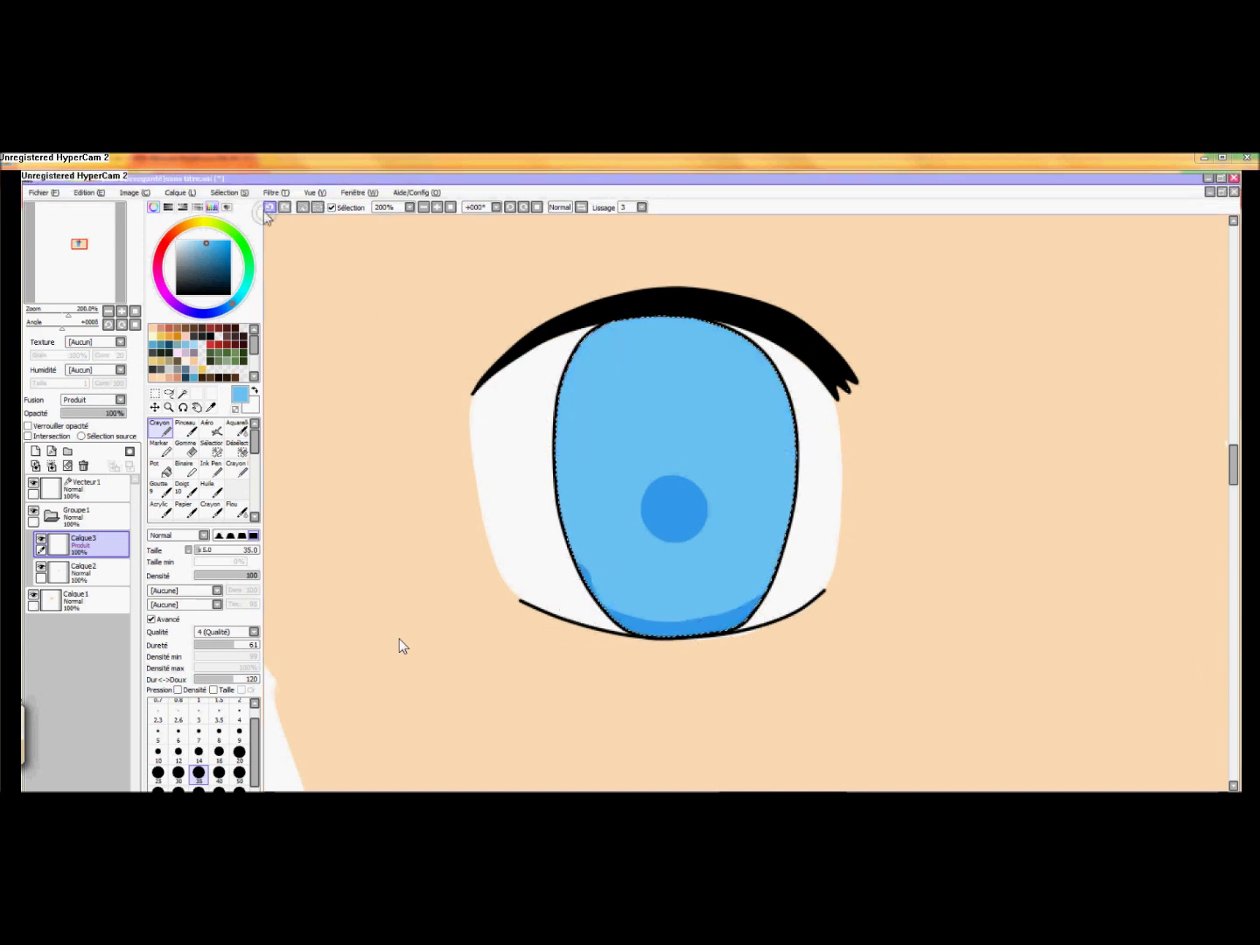
pyautogui.click(270, 207)
pyautogui.click(270, 207)
pyautogui.click(285, 207)
# Step: Paint a shadow crescent along the iris's lower edge and a curved shadow band across its upper part
pyautogui.moveTo(573, 564)
pyautogui.mouseDown()
pyautogui.moveTo(667, 625)
pyautogui.moveTo(761, 604)
pyautogui.mouseUp()
pyautogui.moveTo(526, 418)
pyautogui.mouseDown()
pyautogui.moveTo(622, 377)
pyautogui.moveTo(551, 384)
pyautogui.moveTo(548, 358)
pyautogui.moveTo(772, 417)
pyautogui.mouseUp()
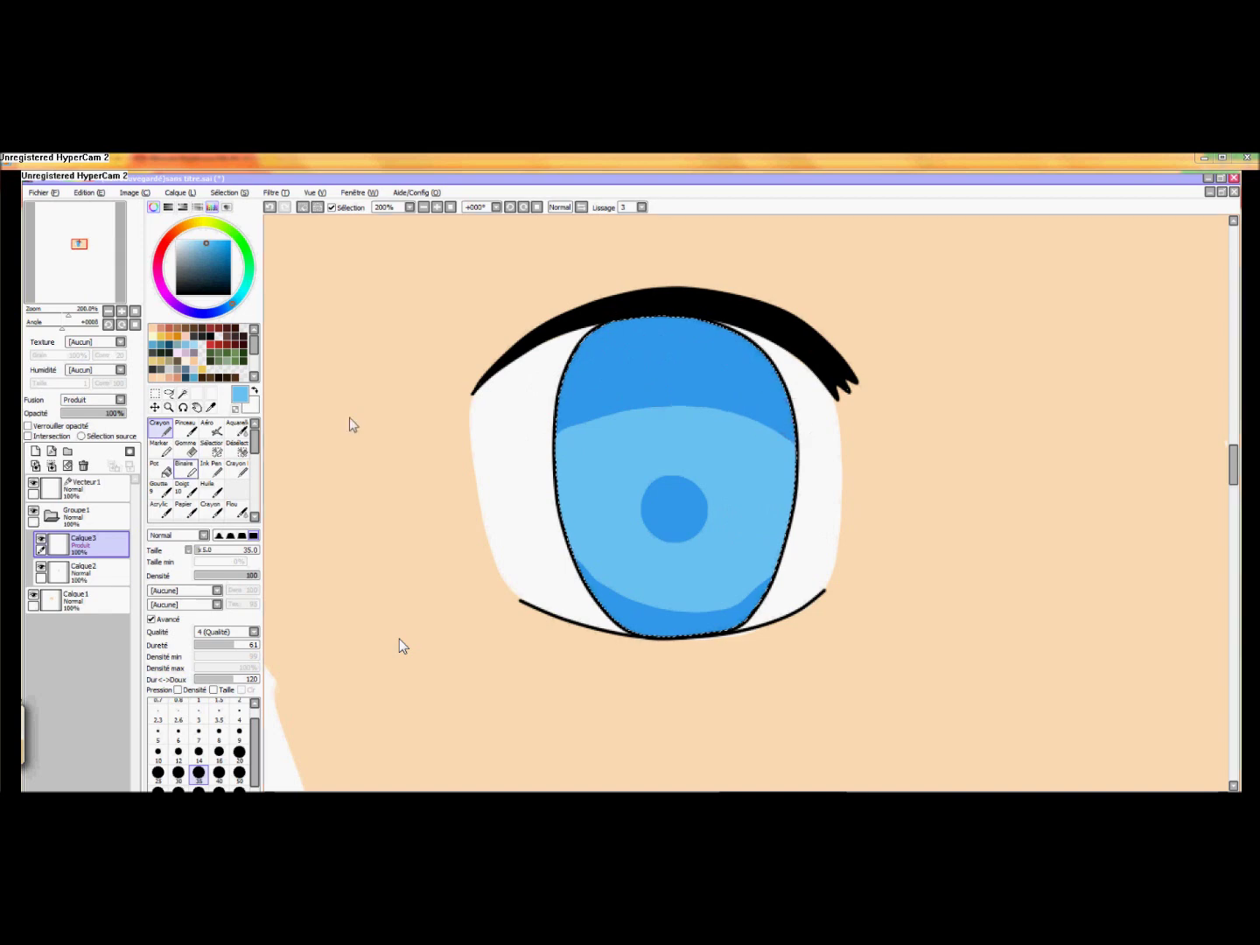
# Step: Soften the pupil and the lower edge of the iris's upper shadow with the Aquarelle brush
pyautogui.click(236, 429)
pyautogui.moveTo(668, 513)
pyautogui.mouseDown()
pyautogui.moveTo(643, 477)
pyautogui.moveTo(691, 435)
pyautogui.moveTo(691, 503)
pyautogui.moveTo(646, 478)
pyautogui.moveTo(705, 499)
pyautogui.moveTo(674, 507)
pyautogui.moveTo(639, 464)
pyautogui.moveTo(667, 524)
pyautogui.moveTo(701, 470)
pyautogui.moveTo(585, 495)
pyautogui.moveTo(586, 427)
pyautogui.moveTo(660, 402)
pyautogui.moveTo(798, 441)
pyautogui.mouseUp()
pyautogui.moveTo(530, 451)
pyautogui.mouseDown()
pyautogui.moveTo(735, 420)
pyautogui.moveTo(718, 420)
pyautogui.moveTo(778, 448)
pyautogui.mouseUp()
pyautogui.moveTo(588, 427); pyautogui.dragTo(794, 461)
# Step: Draw a thin curved line on each side of the pupil with the Crayon at size 2.6
pyautogui.scroll(1, 624, 405)
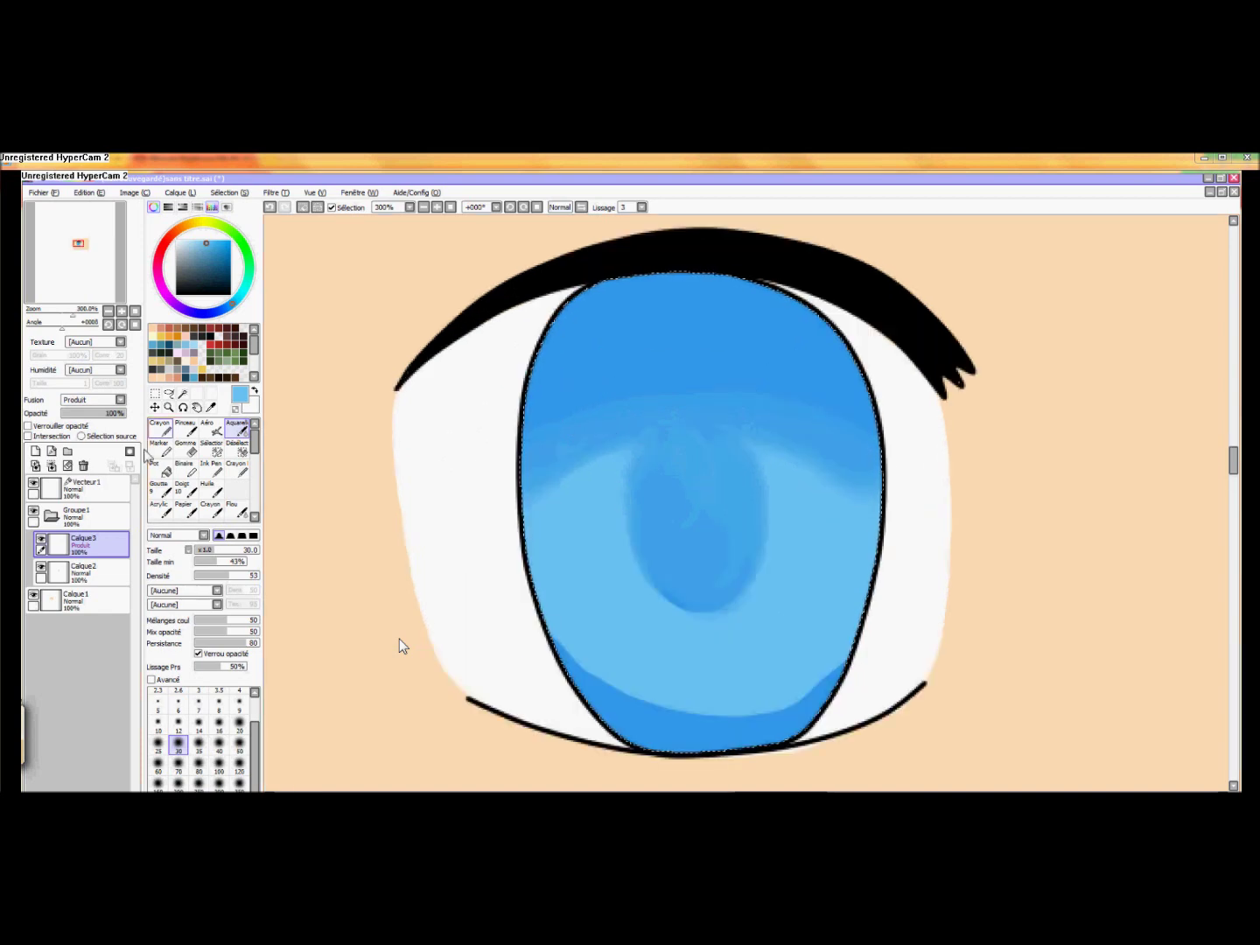
pyautogui.click(159, 426)
pyautogui.click(179, 716)
pyautogui.moveTo(584, 468)
pyautogui.mouseDown()
pyautogui.moveTo(582, 547)
pyautogui.moveTo(606, 637)
pyautogui.mouseUp()
pyautogui.hotkey('ctrl', 'z')
pyautogui.moveTo(587, 462); pyautogui.dragTo(599, 599)
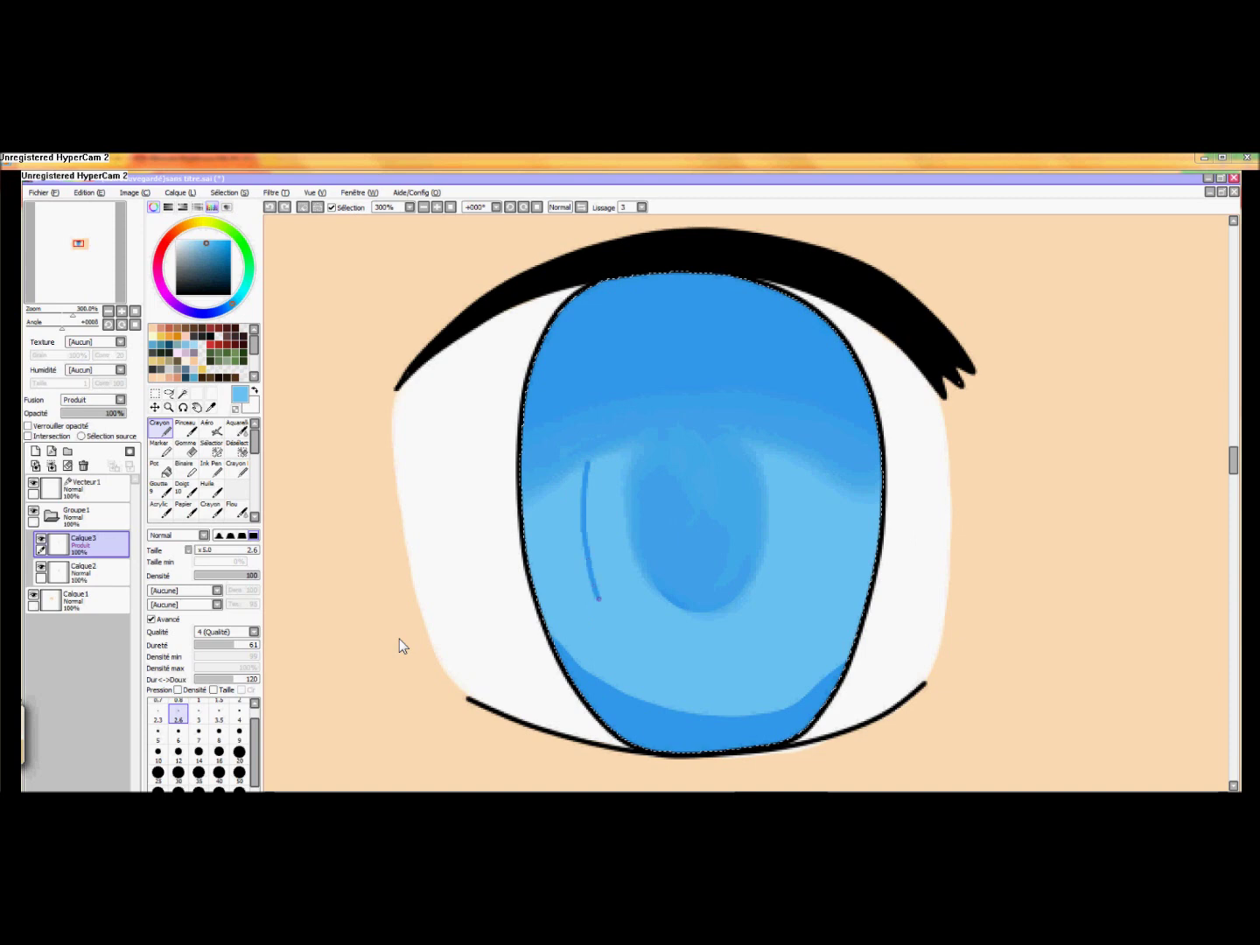
pyautogui.moveTo(814, 474); pyautogui.dragTo(798, 606)
# Step: Thicken the curved lines beside the pupil with the Crayon at size 6 and soften them with the Aquarelle brush at size 12
pyautogui.click(199, 713)
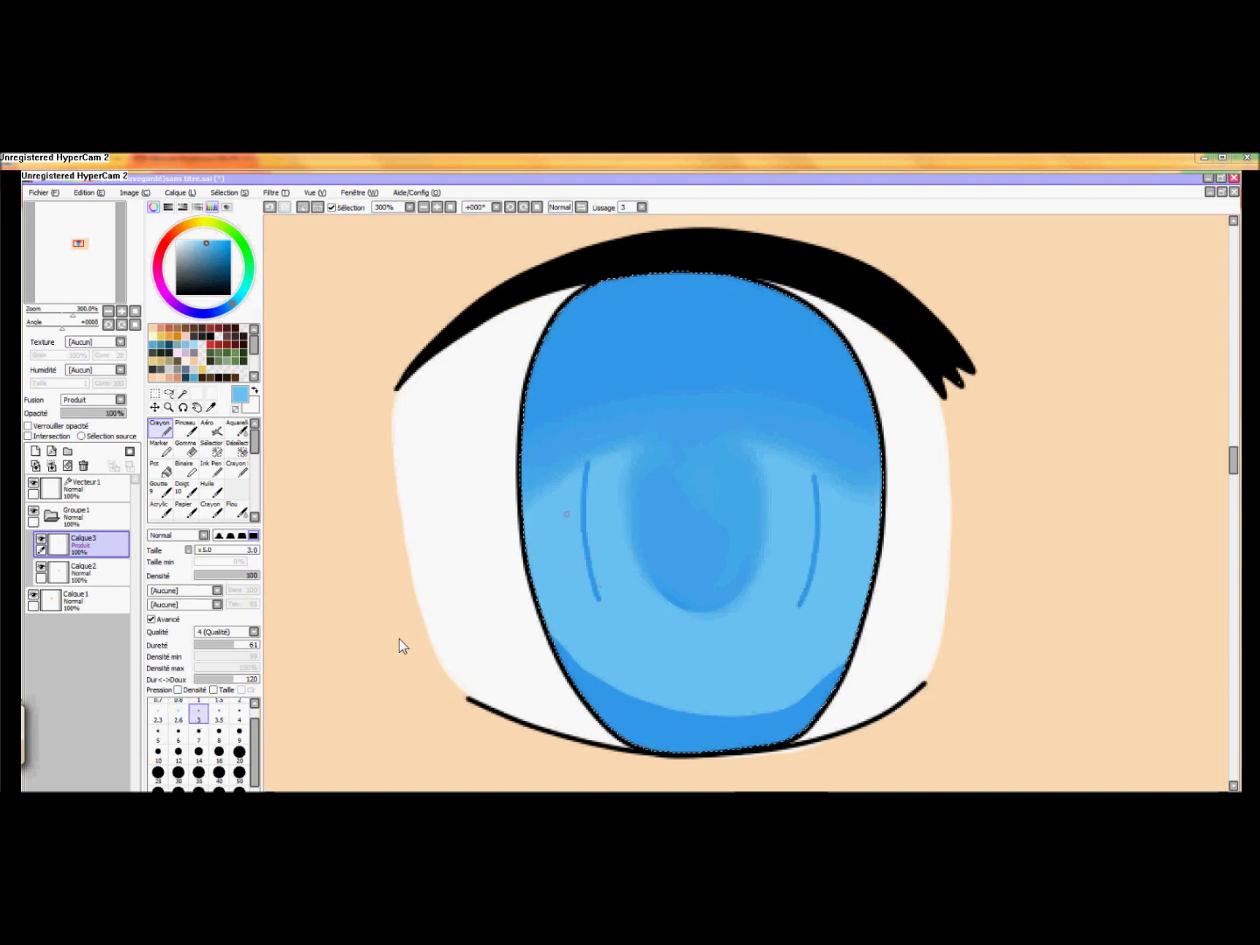
pyautogui.click(178, 735)
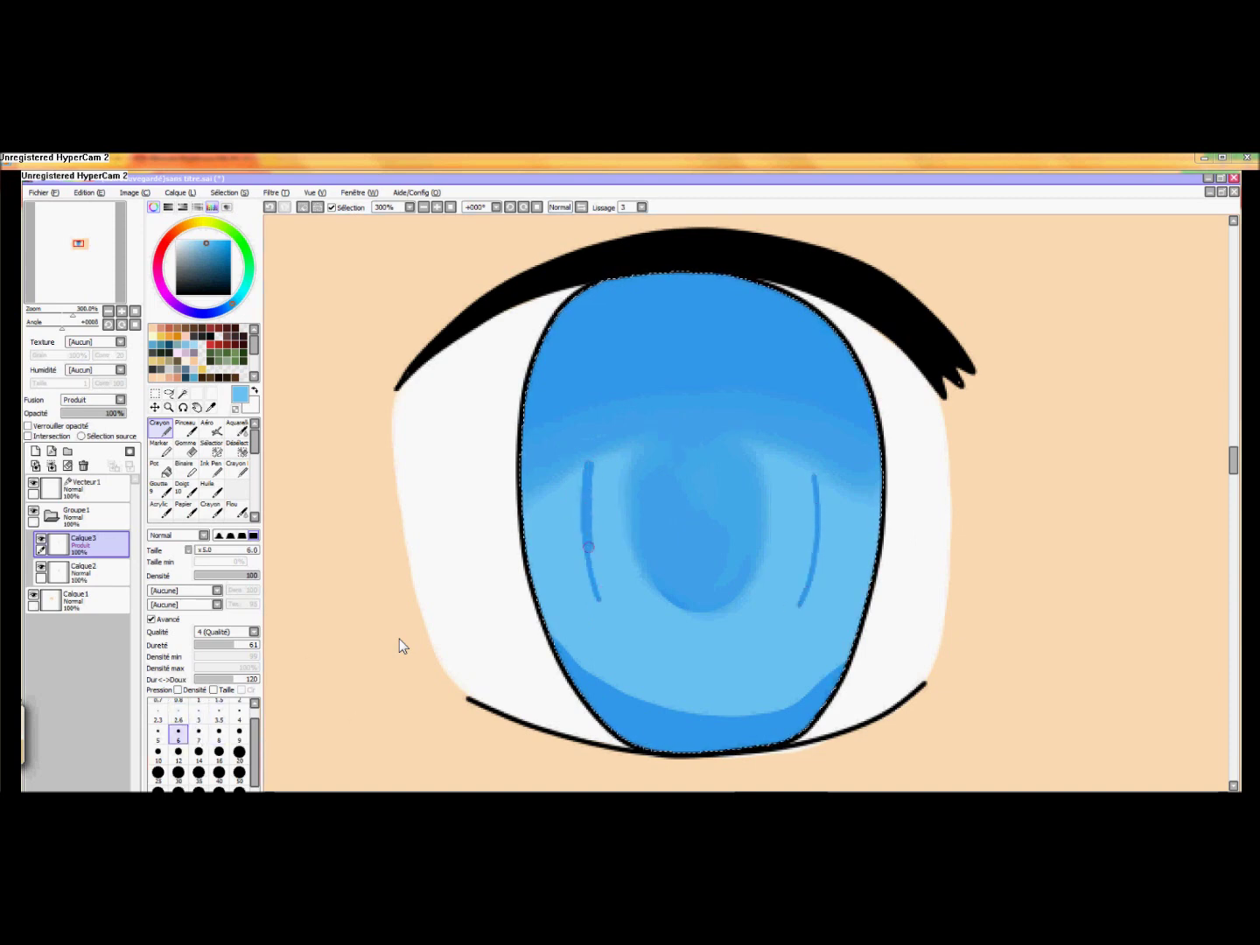
pyautogui.click(237, 428)
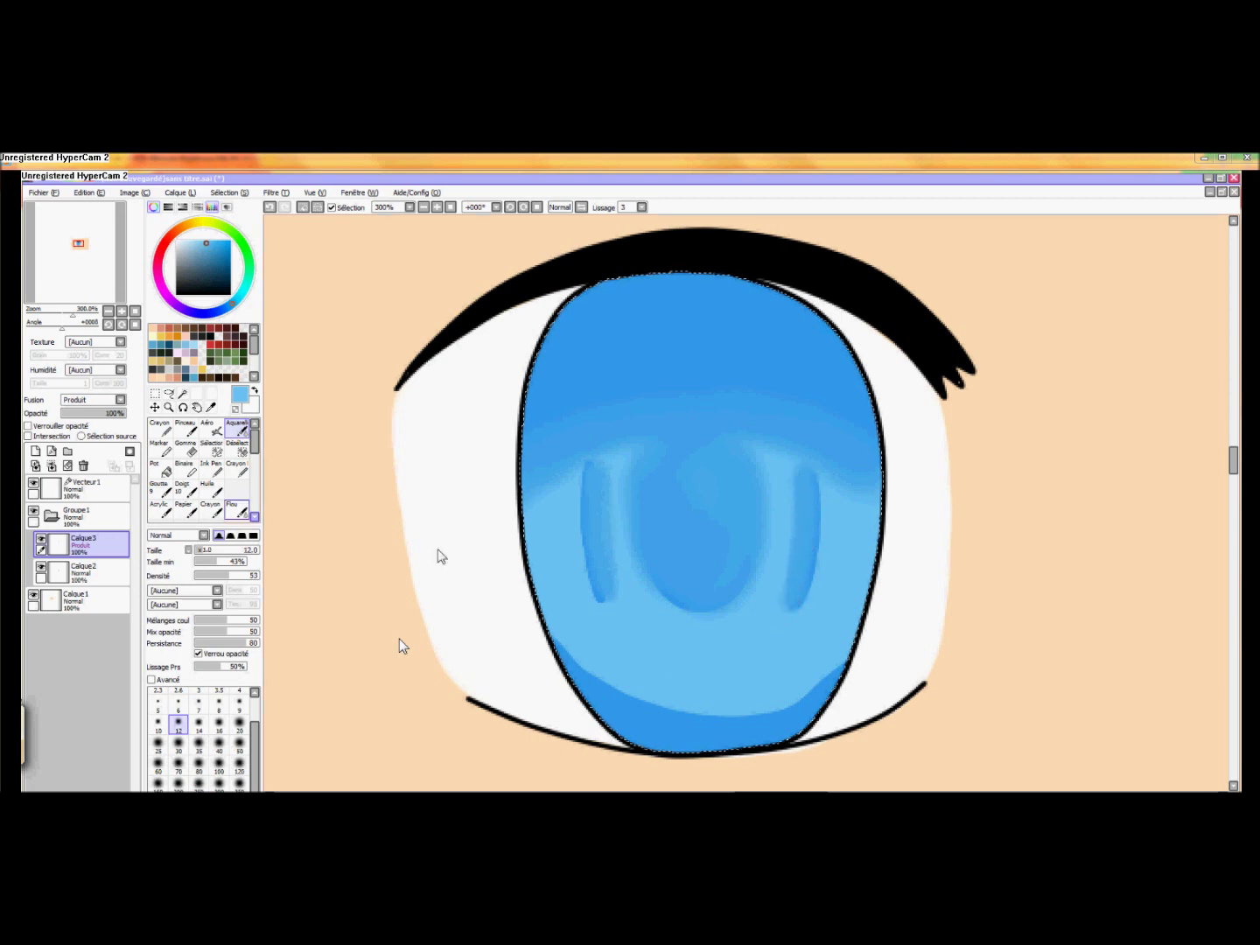
# Step: Add a layer in Produit mode and paint a dark blue band across the iris's top with the Crayon at size 80
pyautogui.click(37, 450)
pyautogui.click(88, 400)
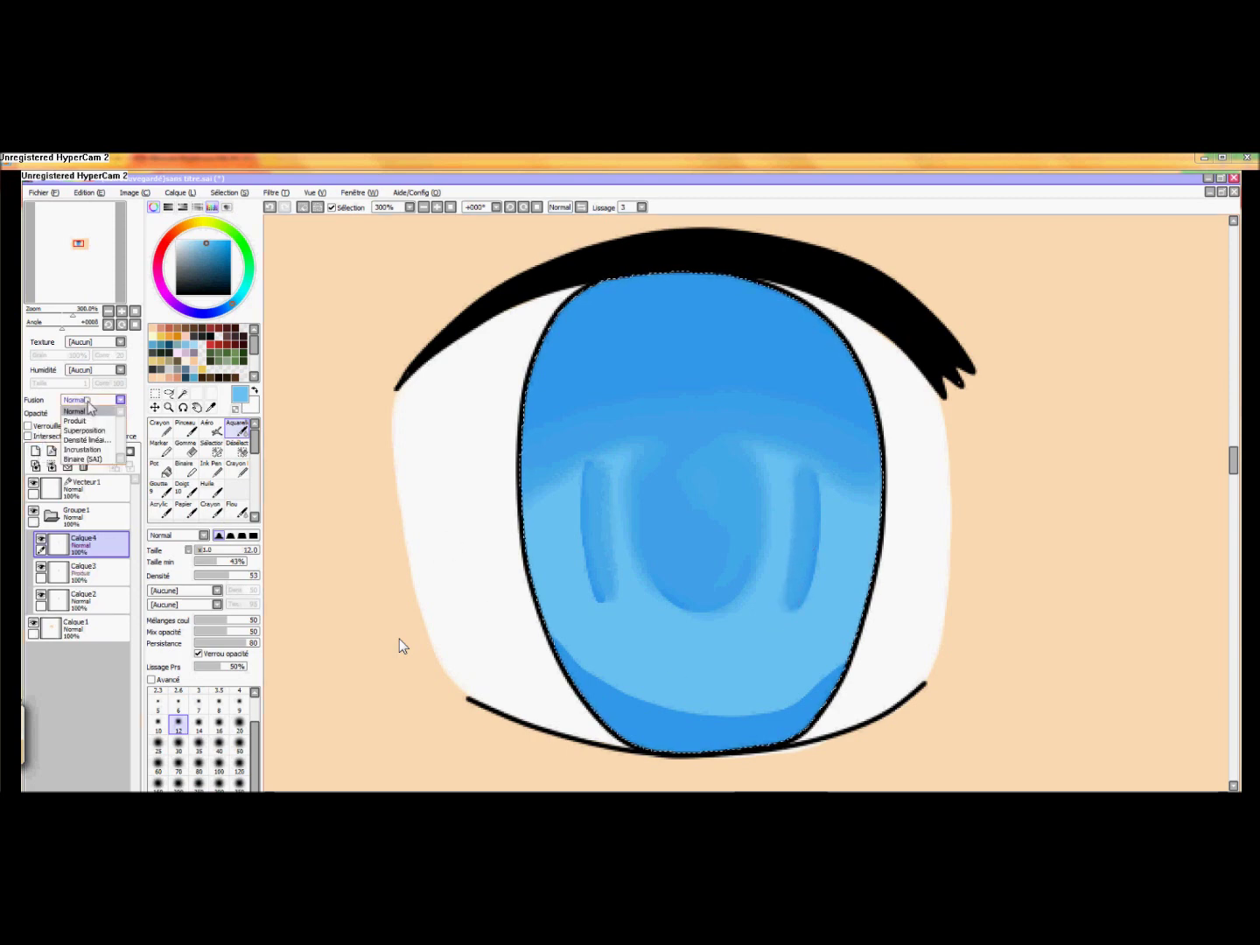
pyautogui.click(88, 418)
pyautogui.click(211, 262)
pyautogui.click(159, 430)
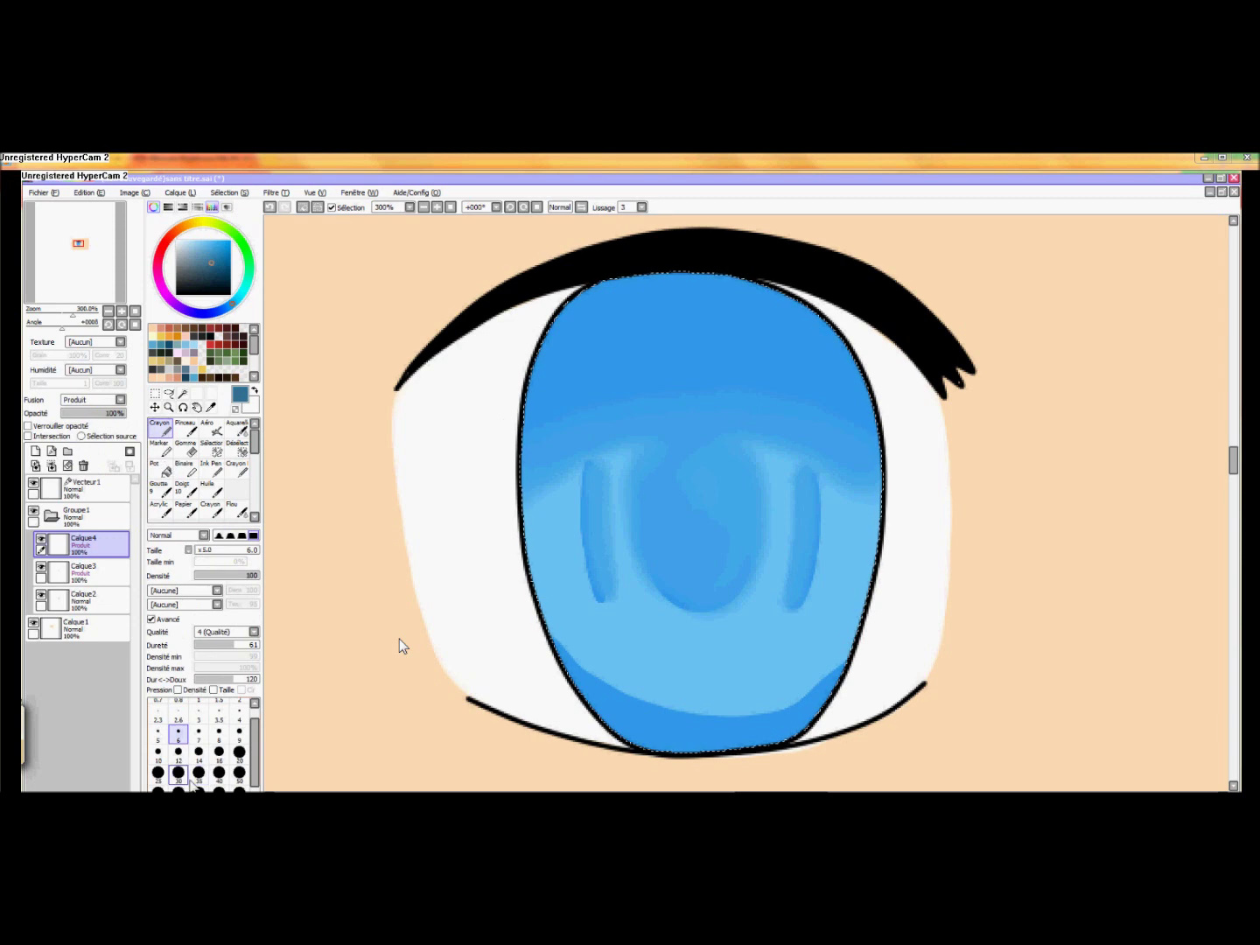
pyautogui.moveTo(487, 329); pyautogui.dragTo(894, 314)
# Step: Paint progressively lighter blue bands across the iris, from below the dark top band down to its lower edge
pyautogui.click(211, 259)
pyautogui.moveTo(493, 439); pyautogui.dragTo(745, 430)
pyautogui.click(211, 250)
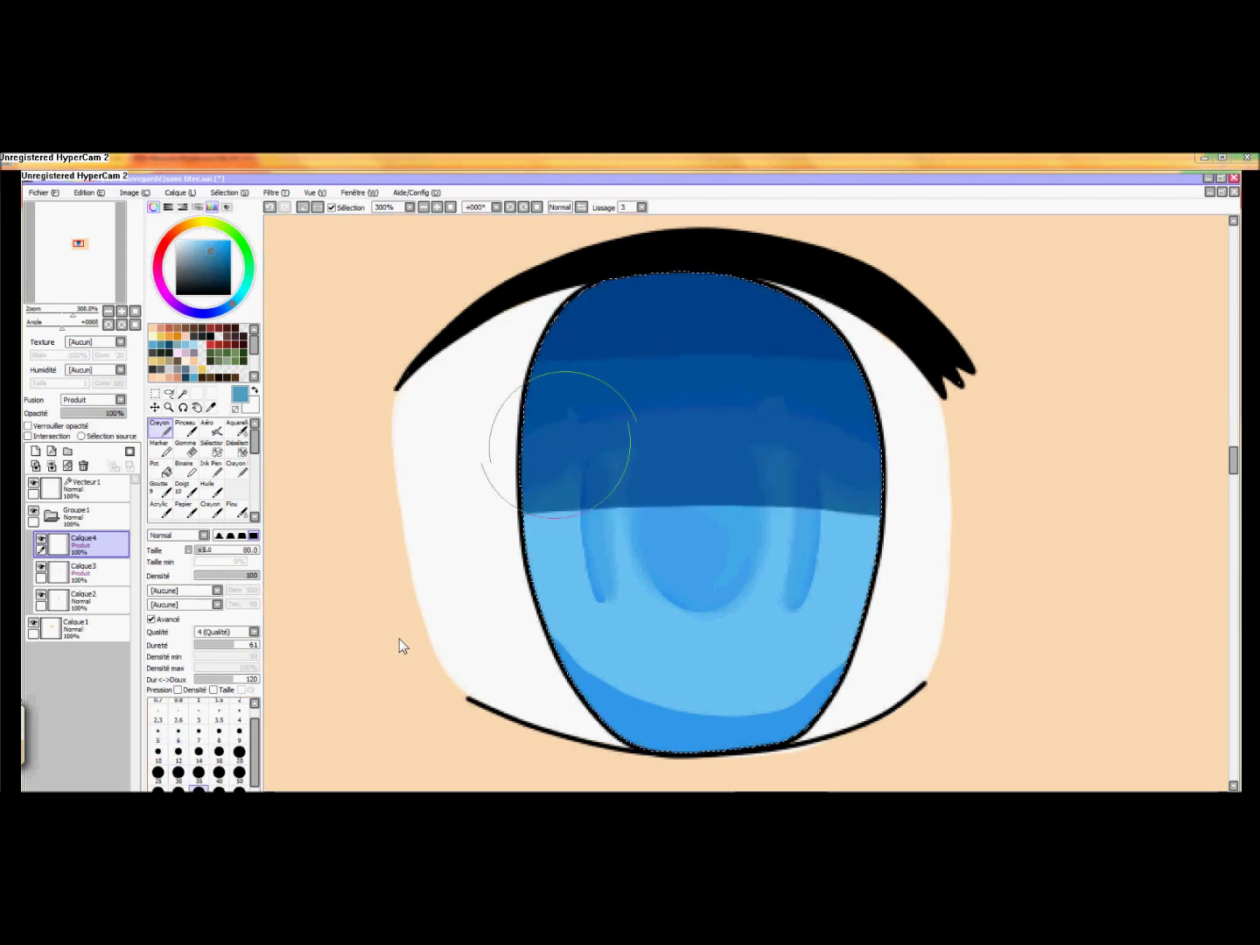
pyautogui.moveTo(512, 502); pyautogui.dragTo(928, 507)
pyautogui.moveTo(560, 568); pyautogui.dragTo(809, 553)
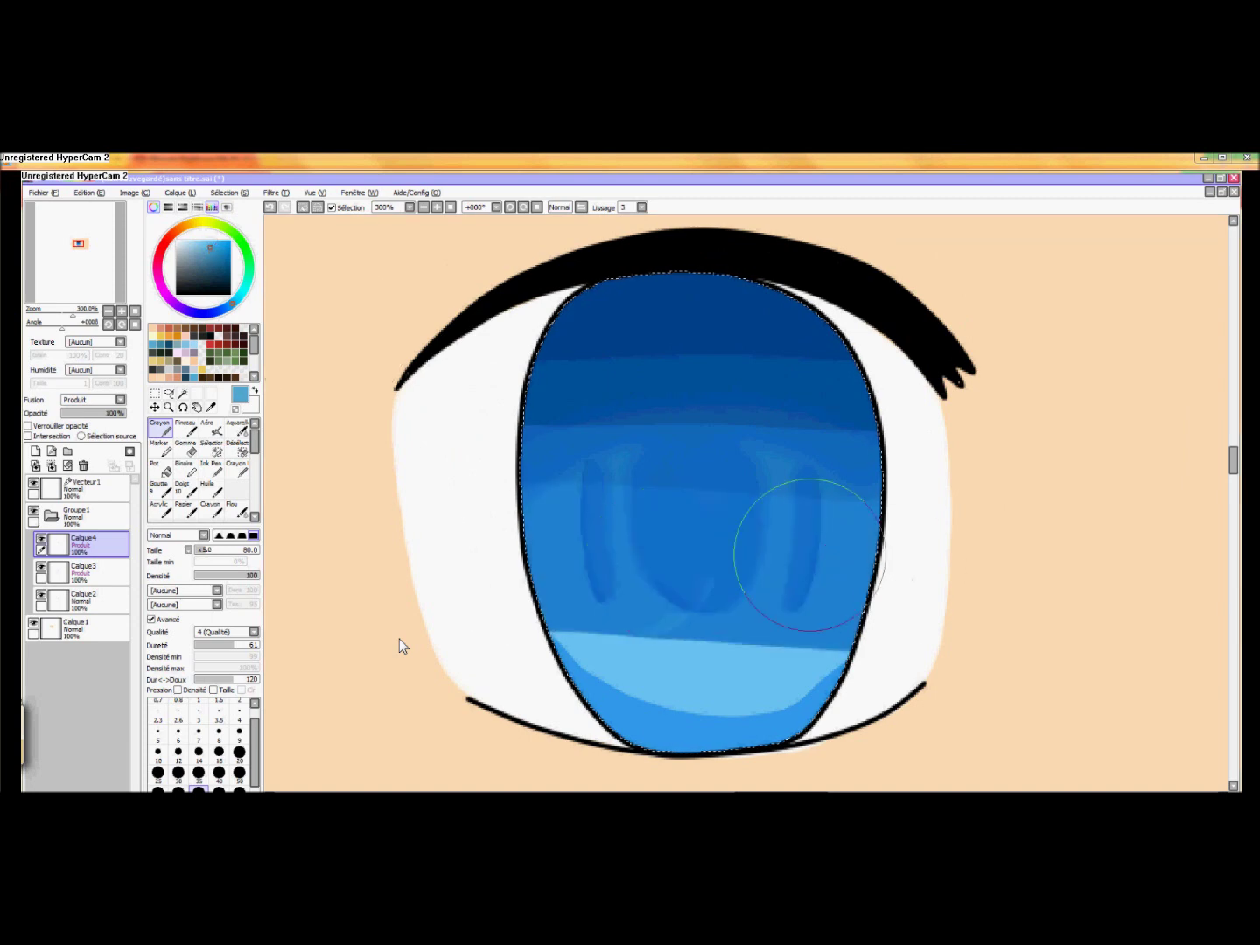
pyautogui.click(210, 243)
pyautogui.moveTo(542, 616); pyautogui.dragTo(894, 604)
pyautogui.click(269, 207)
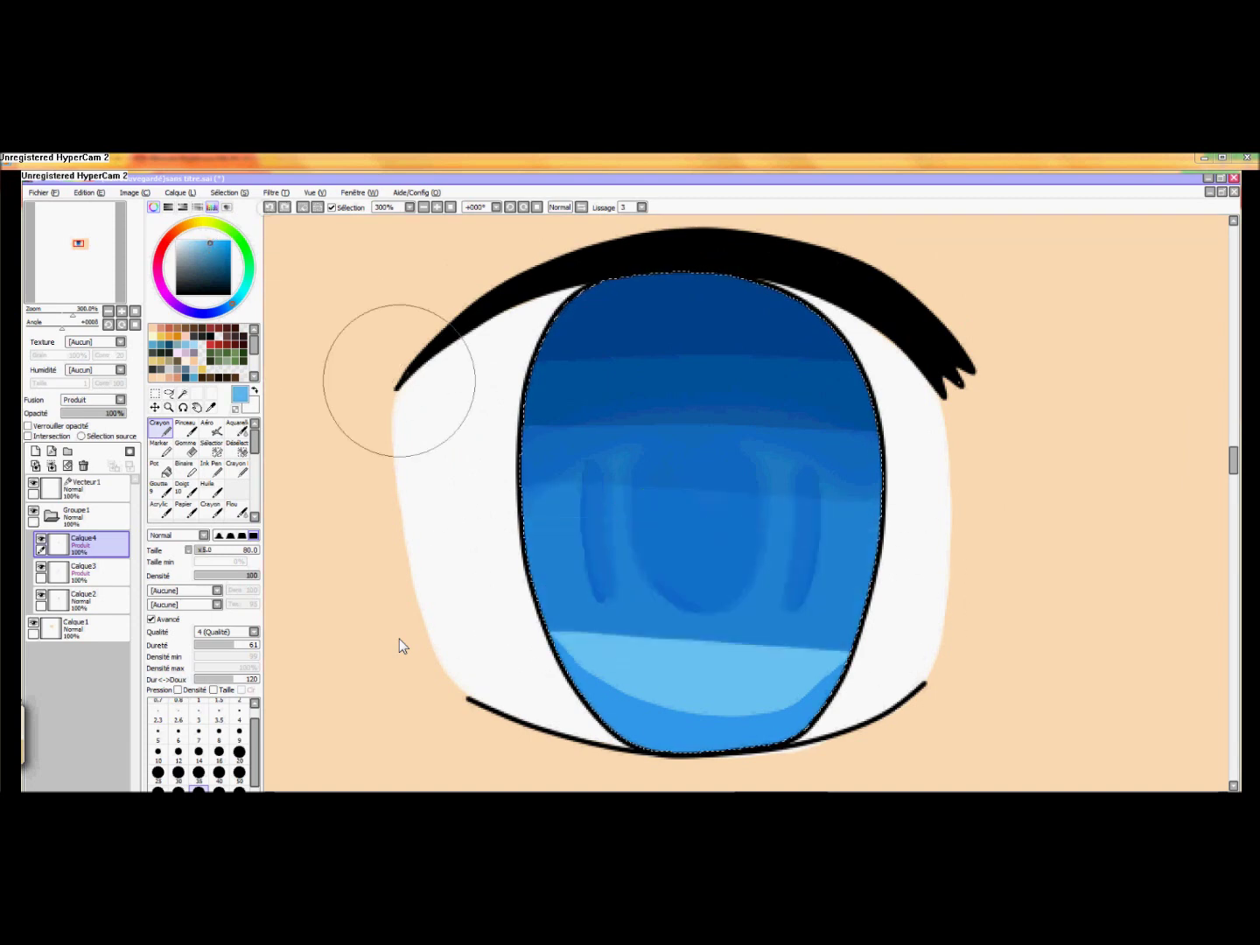
pyautogui.moveTo(534, 627); pyautogui.dragTo(873, 632)
pyautogui.moveTo(562, 746); pyautogui.dragTo(950, 737)
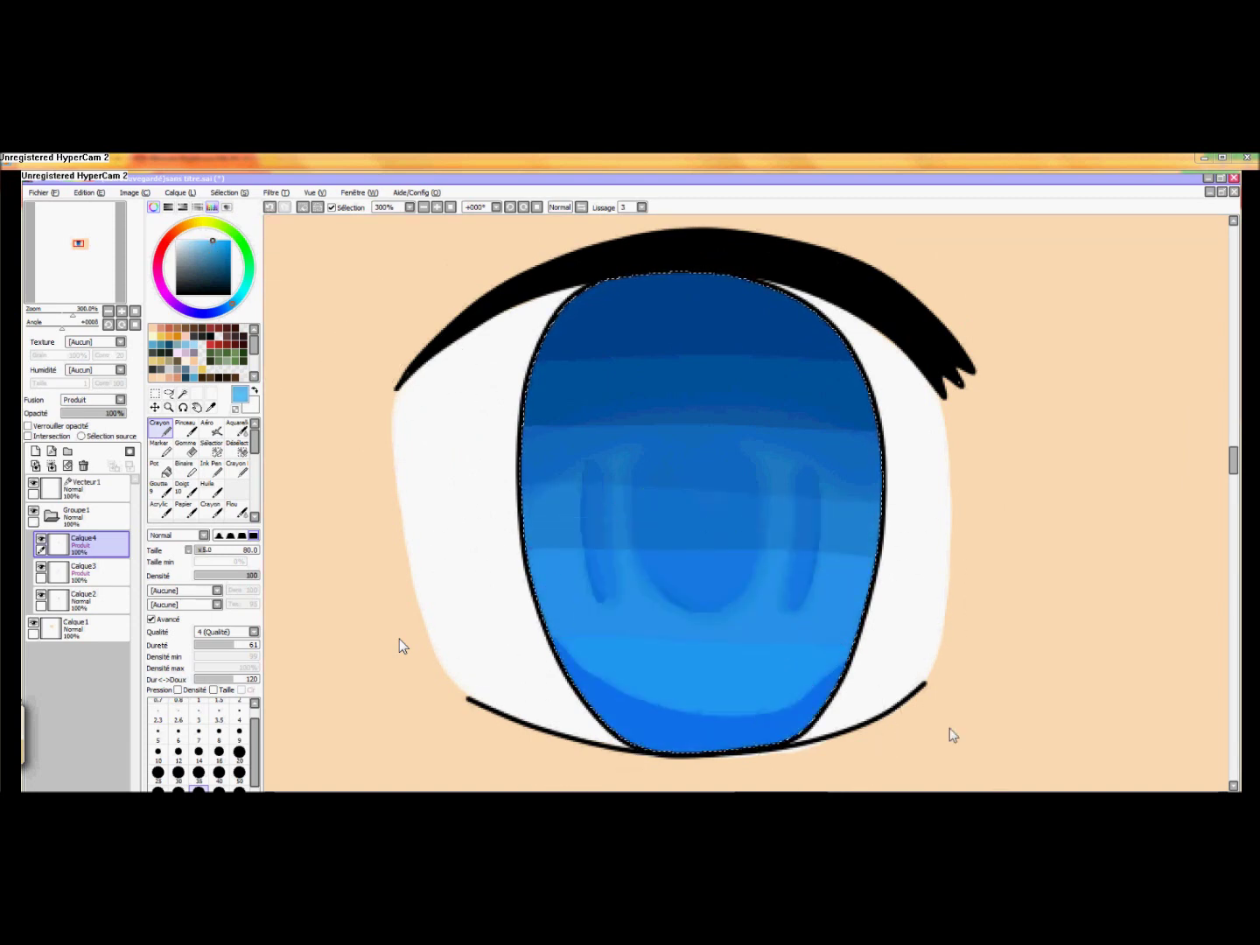
# Step: Blend the blue bands into a gradient with the Doigt tool at size 35 and lighten the layer through the Teinte/Saturation filter
pyautogui.click(183, 487)
pyautogui.click(199, 745)
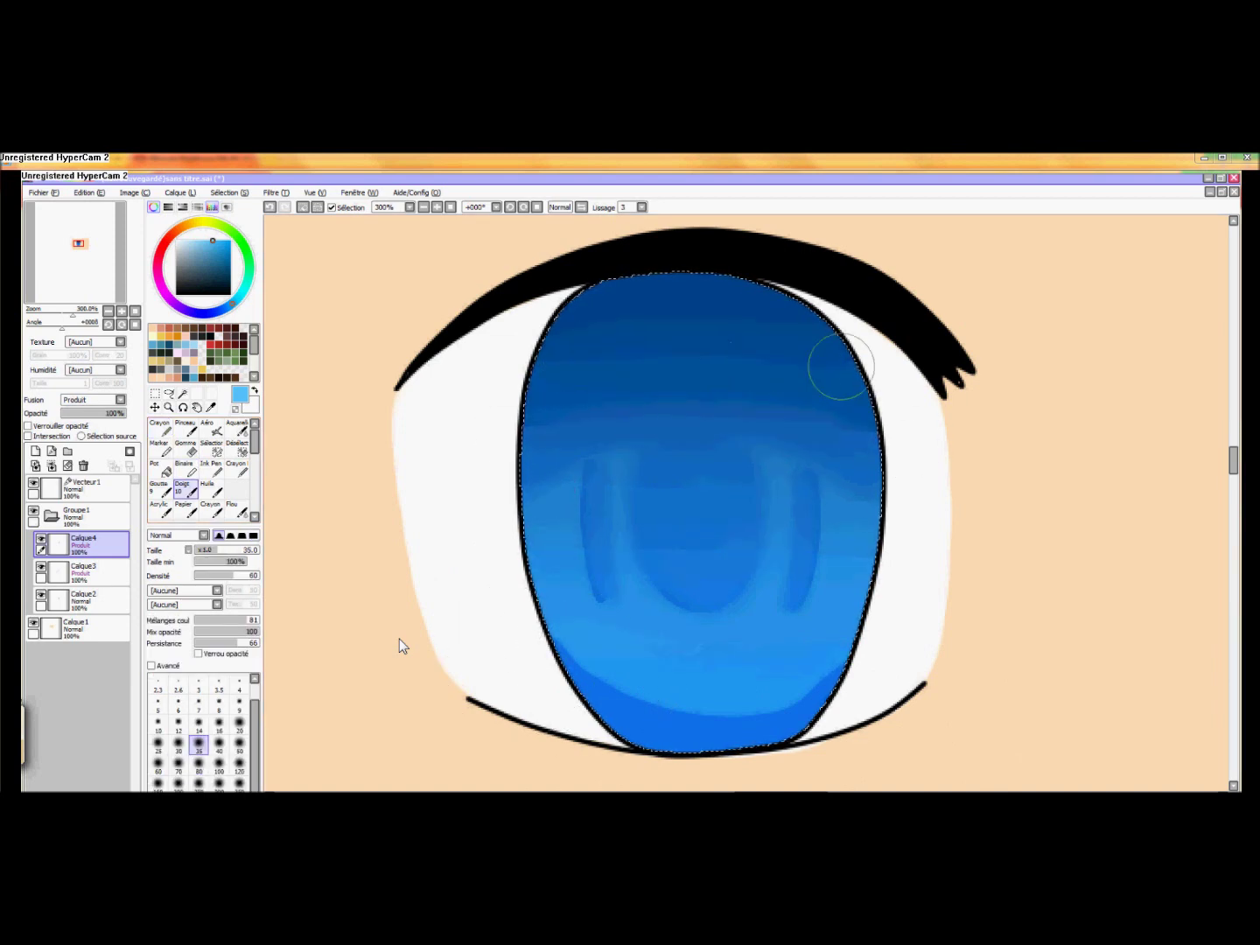
pyautogui.click(276, 192)
pyautogui.click(297, 203)
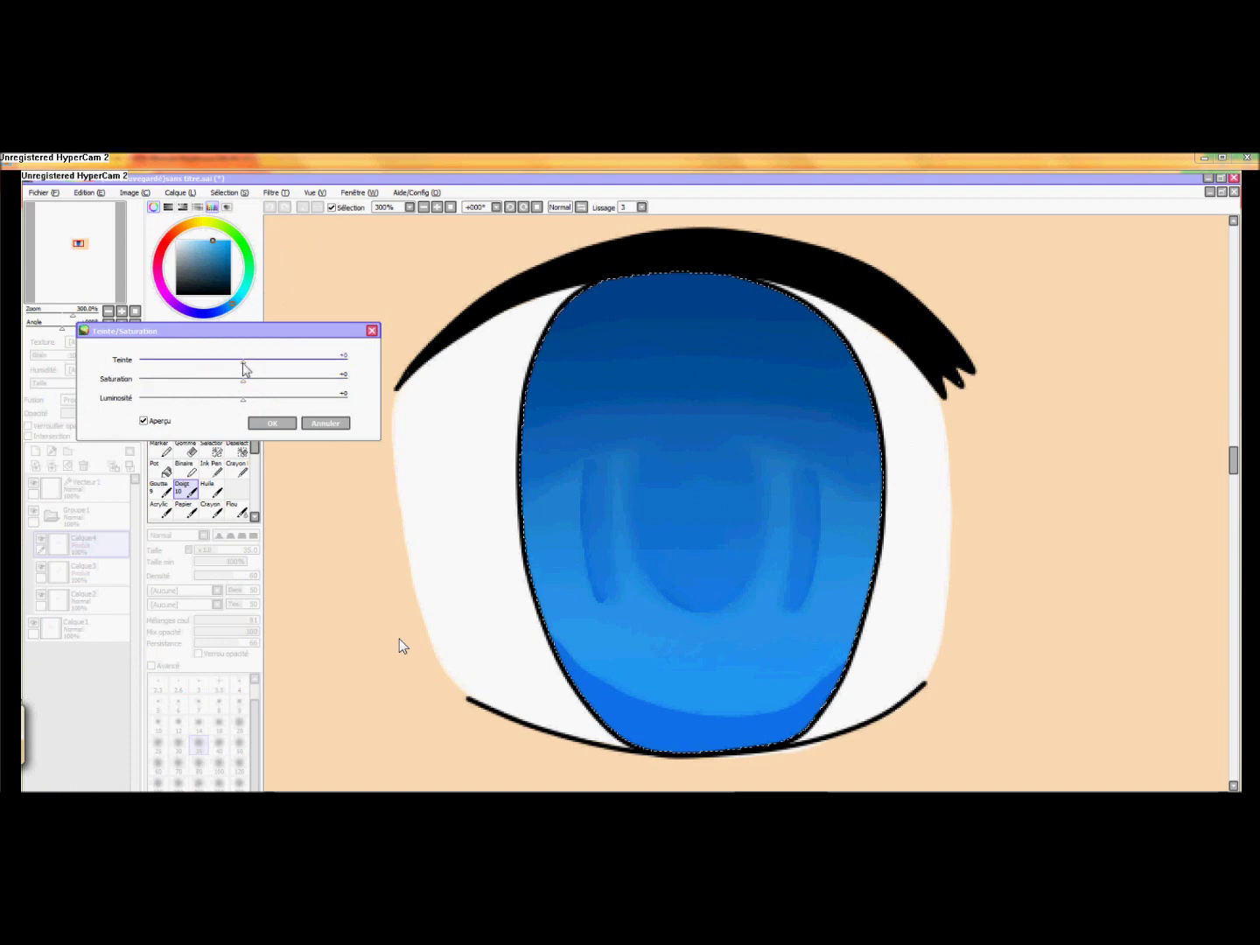
pyautogui.moveTo(243, 382); pyautogui.dragTo(266, 399)
pyautogui.click(272, 422)
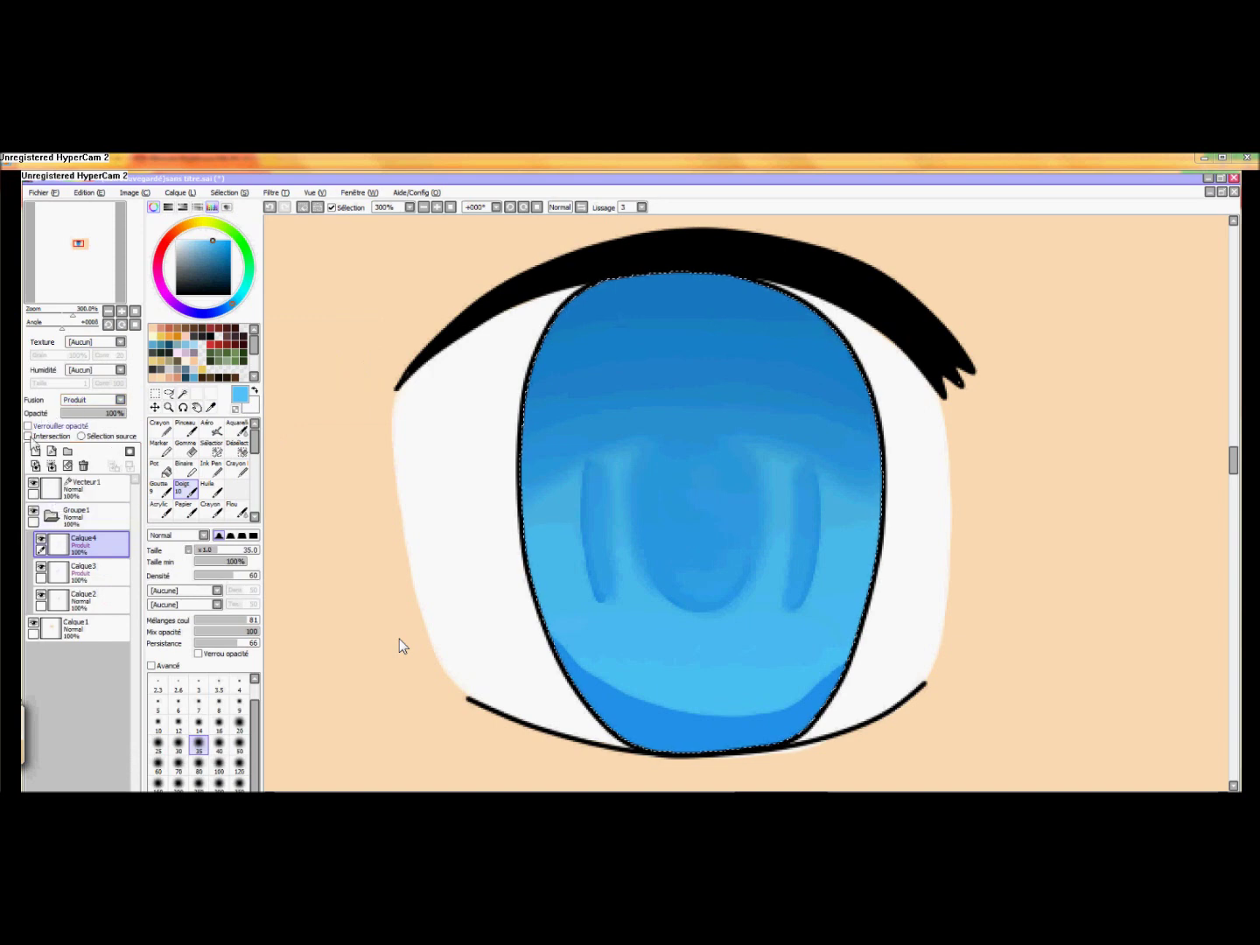
# Step: Add a new layer in the group and set its blending mode to Densité linéaire
pyautogui.click(35, 450)
pyautogui.click(83, 400)
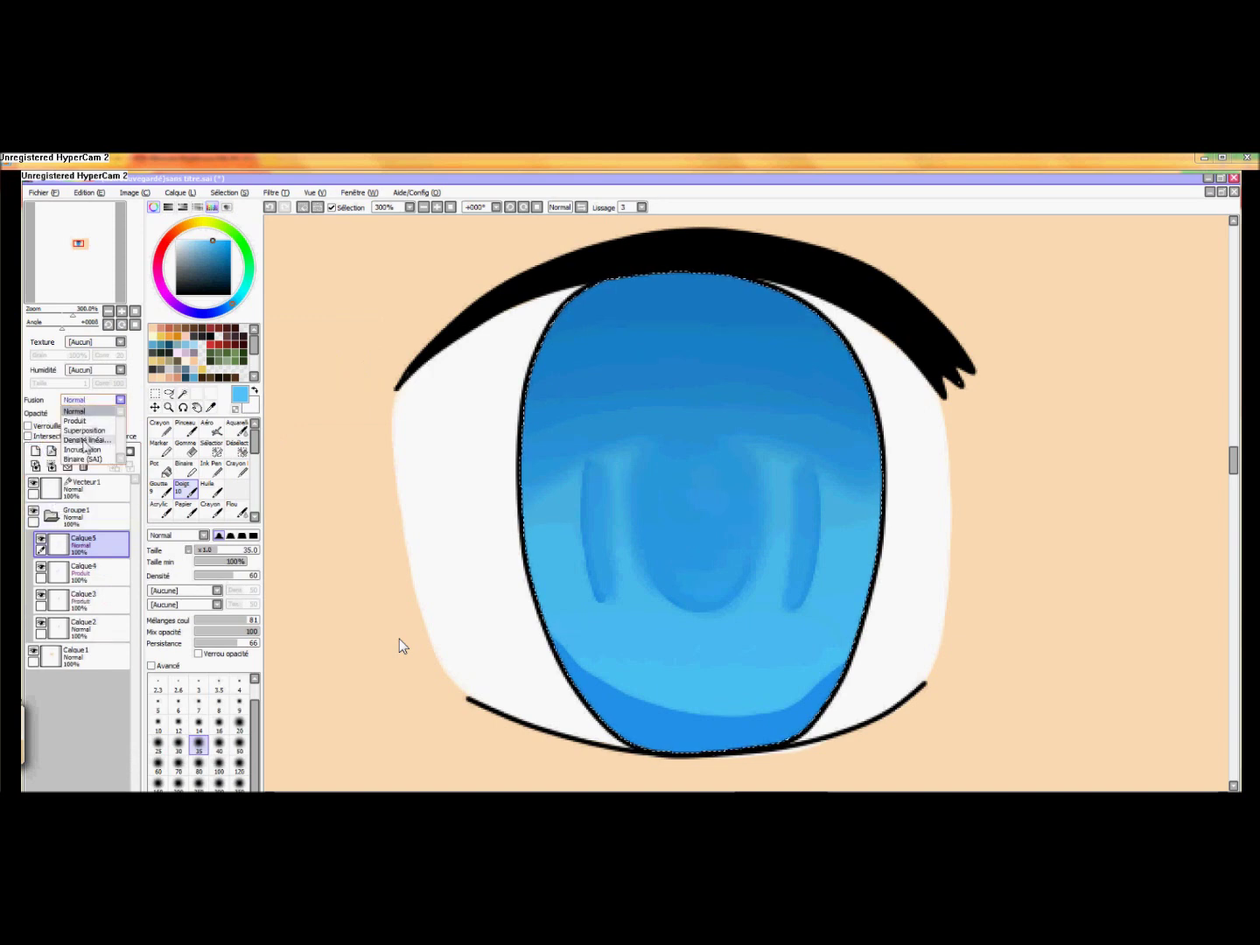
pyautogui.click(85, 440)
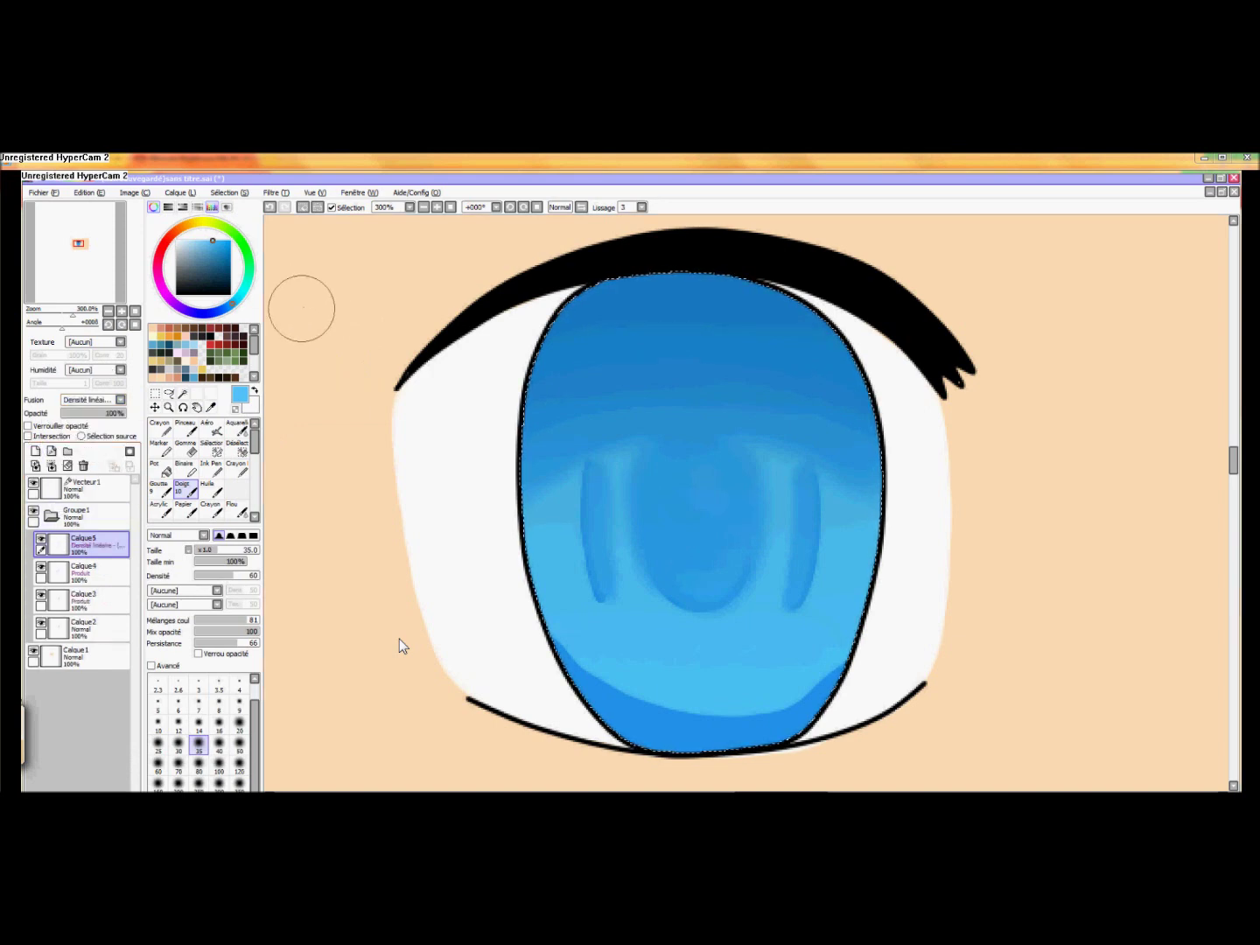
# Step: Draw a curved highlight just below the pupil in dark blue with the Crayon at size 7
pyautogui.click(199, 724)
pyautogui.click(206, 353)
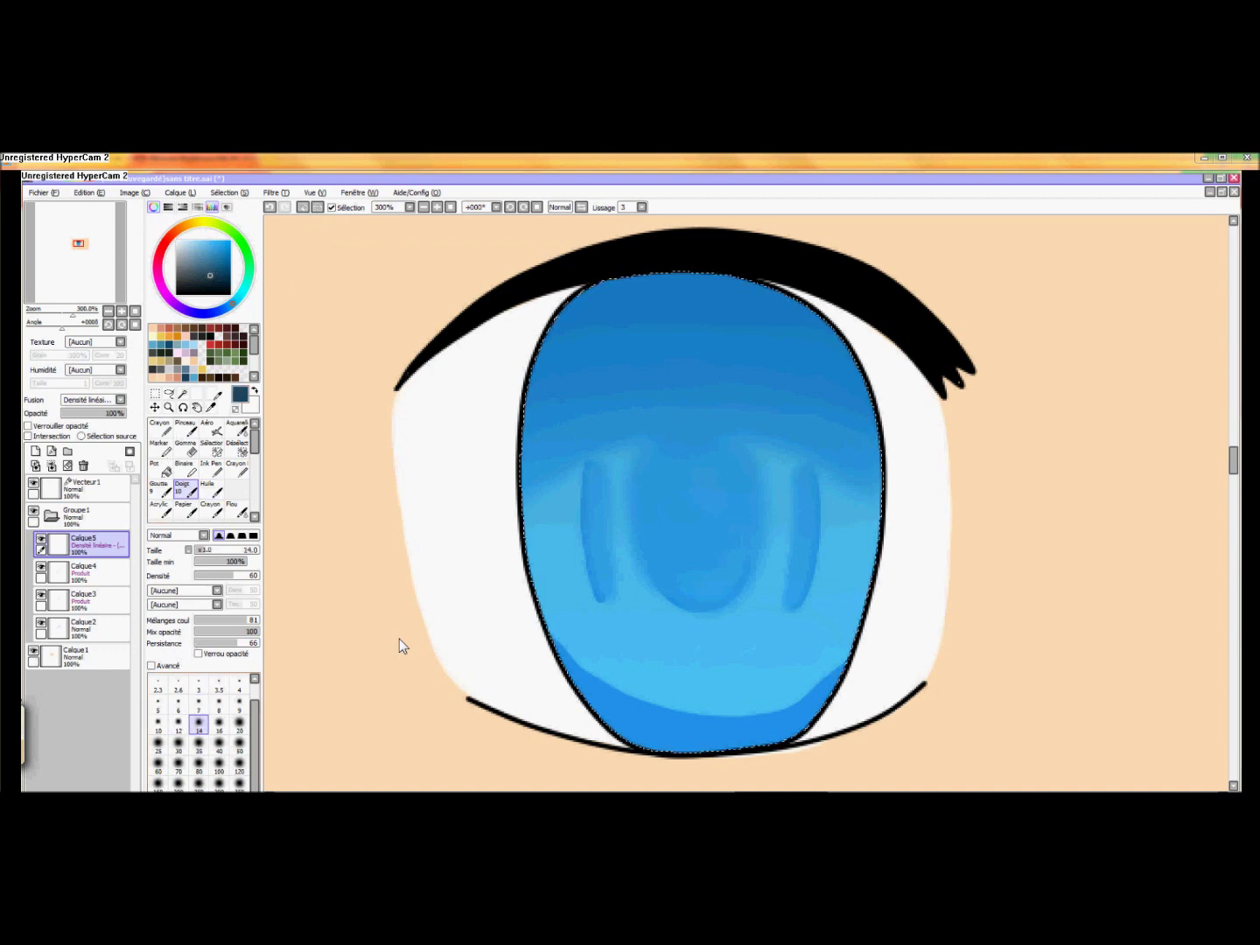
pyautogui.click(177, 705)
pyautogui.click(161, 428)
pyautogui.click(178, 754)
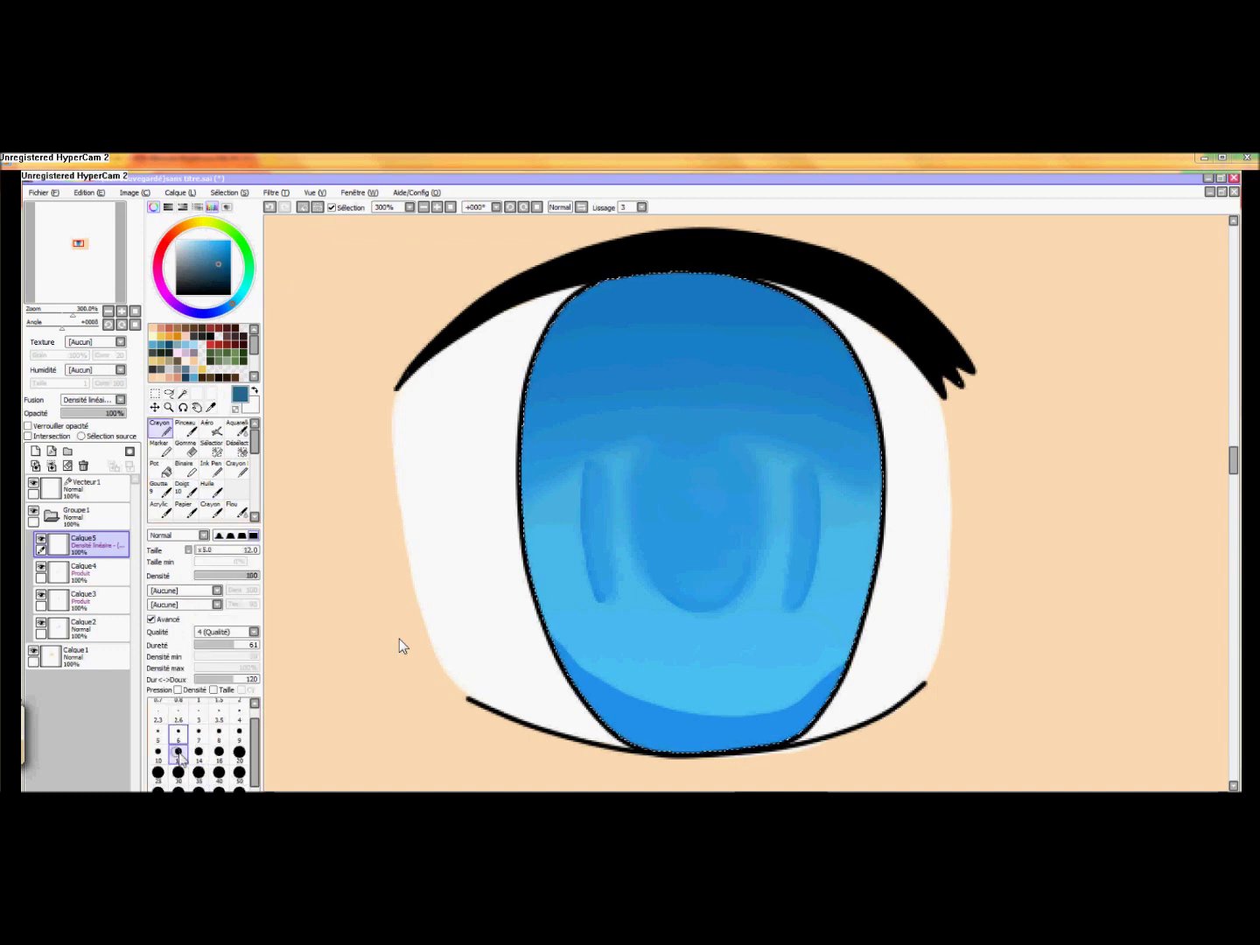
pyautogui.click(177, 733)
pyautogui.scroll(2, 718, 679)
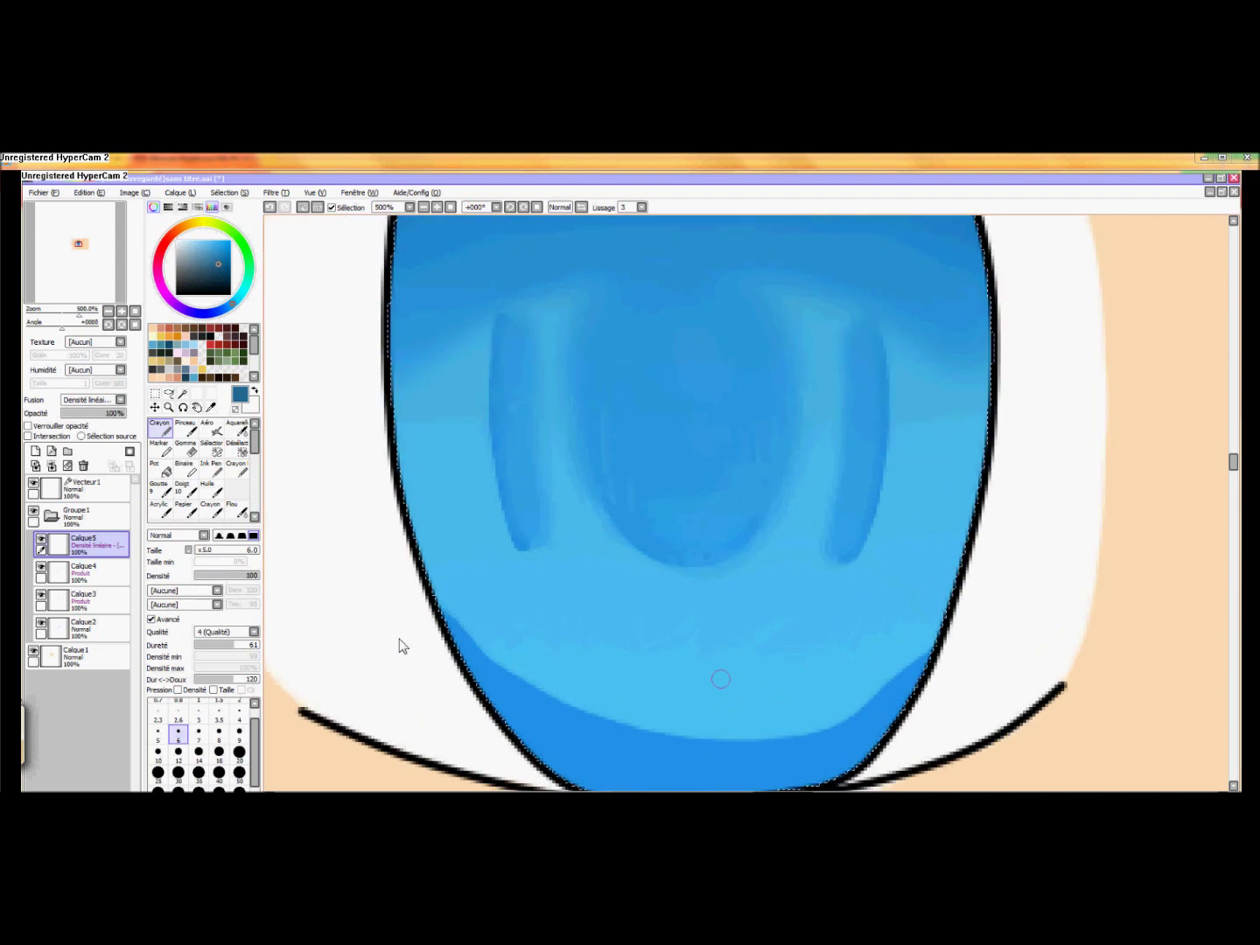
pyautogui.click(177, 717)
pyautogui.moveTo(575, 560)
pyautogui.mouseDown()
pyautogui.moveTo(718, 583)
pyautogui.moveTo(807, 554)
pyautogui.mouseUp()
pyautogui.click(199, 737)
pyautogui.moveTo(571, 564)
pyautogui.mouseDown()
pyautogui.moveTo(734, 583)
pyautogui.moveTo(807, 556)
pyautogui.mouseUp()
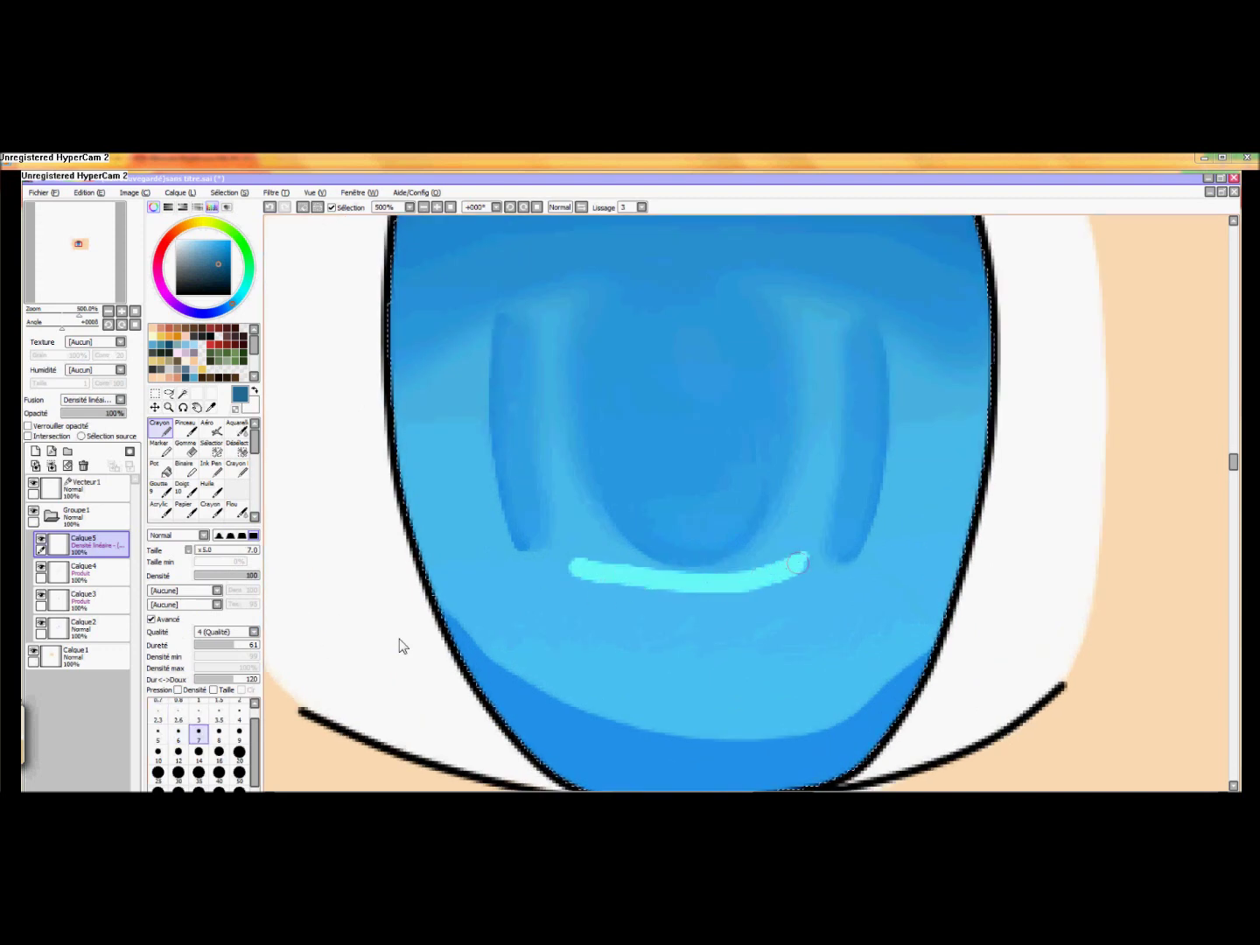
# Step: Paint a wider curved highlight near the iris's lower edge, link it to the upper one, and soften the join with the Aquarelle brush
pyautogui.moveTo(525, 669)
pyautogui.mouseDown()
pyautogui.moveTo(594, 706)
pyautogui.moveTo(707, 722)
pyautogui.moveTo(821, 703)
pyautogui.moveTo(850, 685)
pyautogui.mouseUp()
pyautogui.moveTo(683, 585); pyautogui.dragTo(681, 710)
pyautogui.click(236, 427)
pyautogui.moveTo(672, 578)
pyautogui.mouseDown()
pyautogui.moveTo(669, 669)
pyautogui.moveTo(577, 691)
pyautogui.moveTo(538, 674)
pyautogui.moveTo(652, 597)
pyautogui.moveTo(576, 575)
pyautogui.mouseUp()
pyautogui.click(196, 632)
pyautogui.click(211, 632)
pyautogui.moveTo(208, 565); pyautogui.dragTo(201, 562)
pyautogui.moveTo(677, 602)
pyautogui.mouseDown()
pyautogui.moveTo(699, 636)
pyautogui.moveTo(694, 712)
pyautogui.moveTo(691, 699)
pyautogui.moveTo(719, 709)
pyautogui.moveTo(835, 685)
pyautogui.mouseUp()
pyautogui.moveTo(794, 581)
pyautogui.mouseDown()
pyautogui.moveTo(705, 597)
pyautogui.moveTo(731, 687)
pyautogui.mouseUp()
# Step: Smudge the cyan highlight under the pupil with the Doigt tool at size 14
pyautogui.click(185, 489)
pyautogui.moveTo(572, 579)
pyautogui.mouseDown()
pyautogui.moveTo(643, 613)
pyautogui.moveTo(641, 668)
pyautogui.moveTo(573, 662)
pyautogui.mouseUp()
pyautogui.click(199, 724)
pyautogui.moveTo(643, 623)
pyautogui.mouseDown()
pyautogui.moveTo(613, 605)
pyautogui.moveTo(609, 686)
pyautogui.moveTo(634, 589)
pyautogui.moveTo(719, 613)
pyautogui.moveTo(719, 686)
pyautogui.moveTo(733, 693)
pyautogui.moveTo(777, 593)
pyautogui.moveTo(740, 607)
pyautogui.moveTo(782, 669)
pyautogui.moveTo(803, 574)
pyautogui.moveTo(560, 589)
pyautogui.moveTo(592, 655)
pyautogui.moveTo(574, 579)
pyautogui.mouseUp()
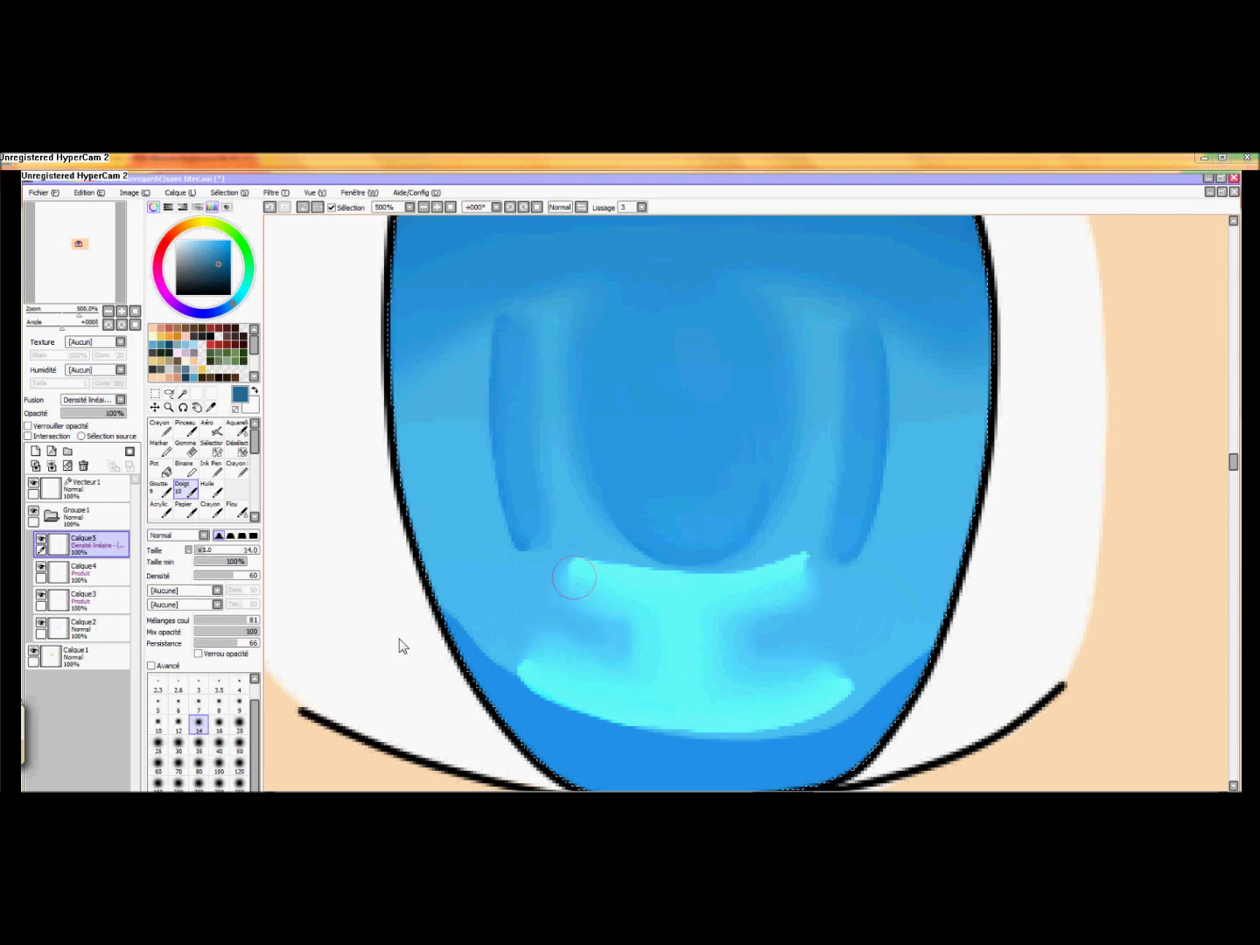
# Step: Add a new layer in the group and set its blending mode to Produit
pyautogui.scroll(-5, 686, 560)
pyautogui.scroll(4, 687, 560)
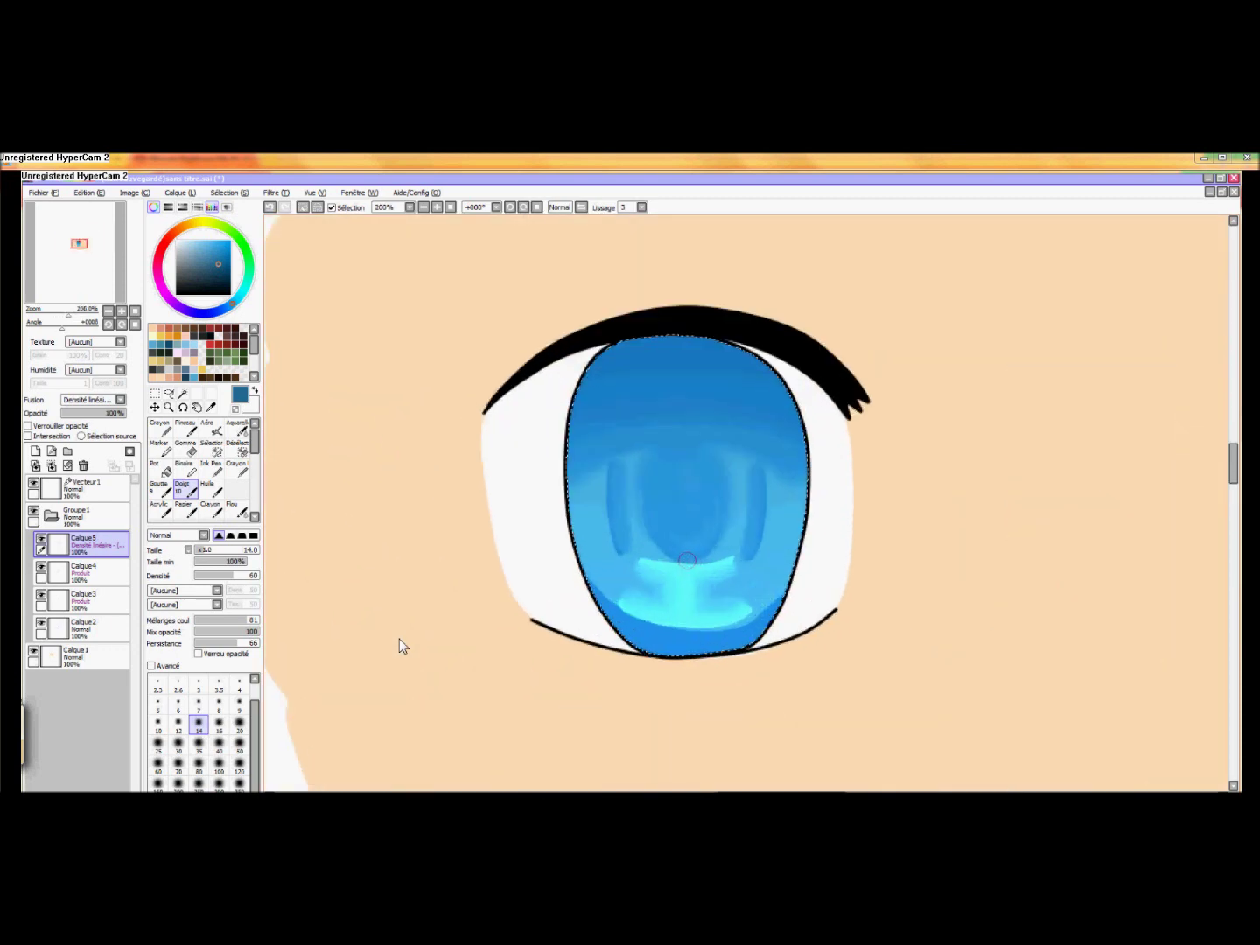
pyautogui.moveTo(1234, 473); pyautogui.dragTo(1236, 468)
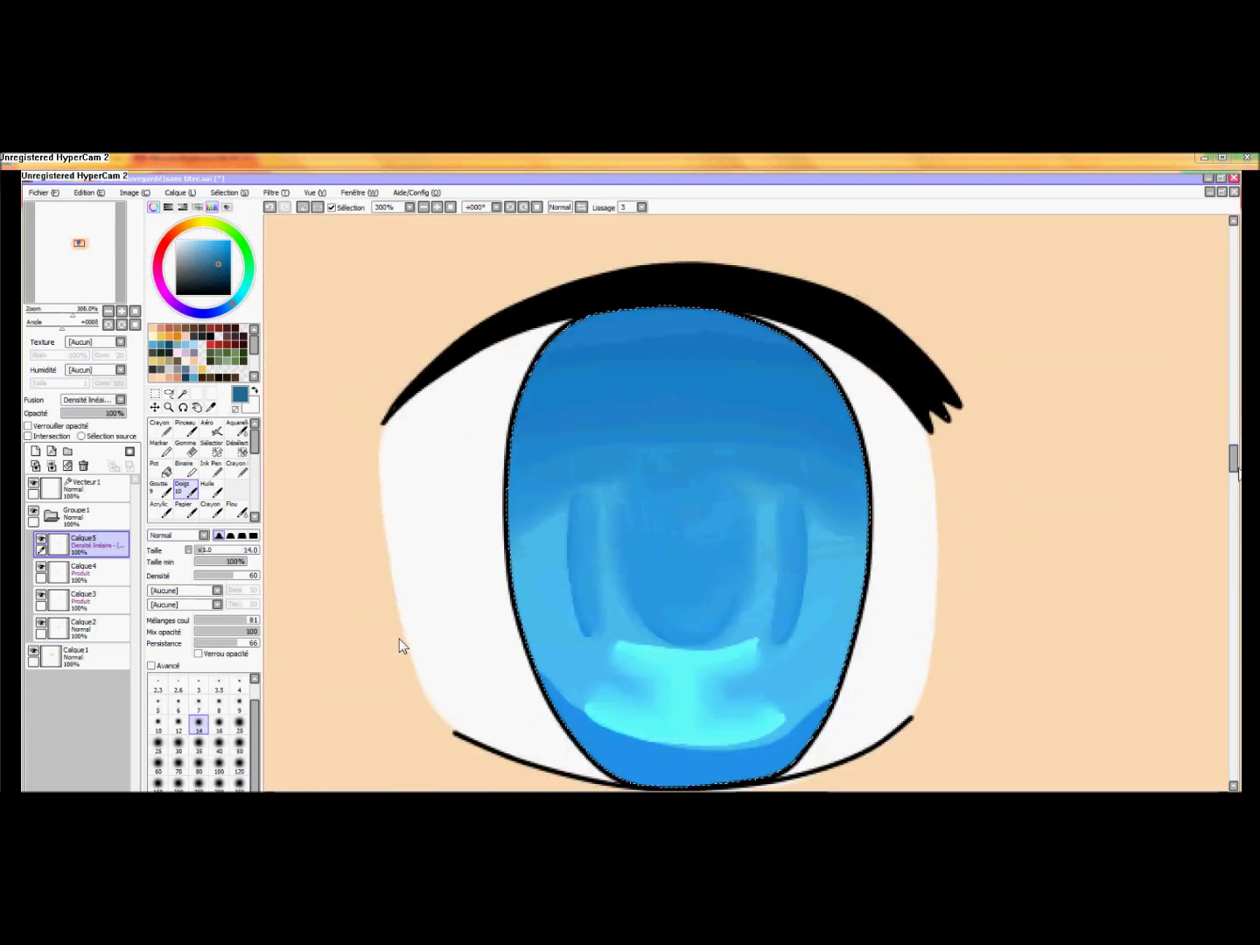
pyautogui.scroll(-2, 1236, 463)
pyautogui.click(35, 451)
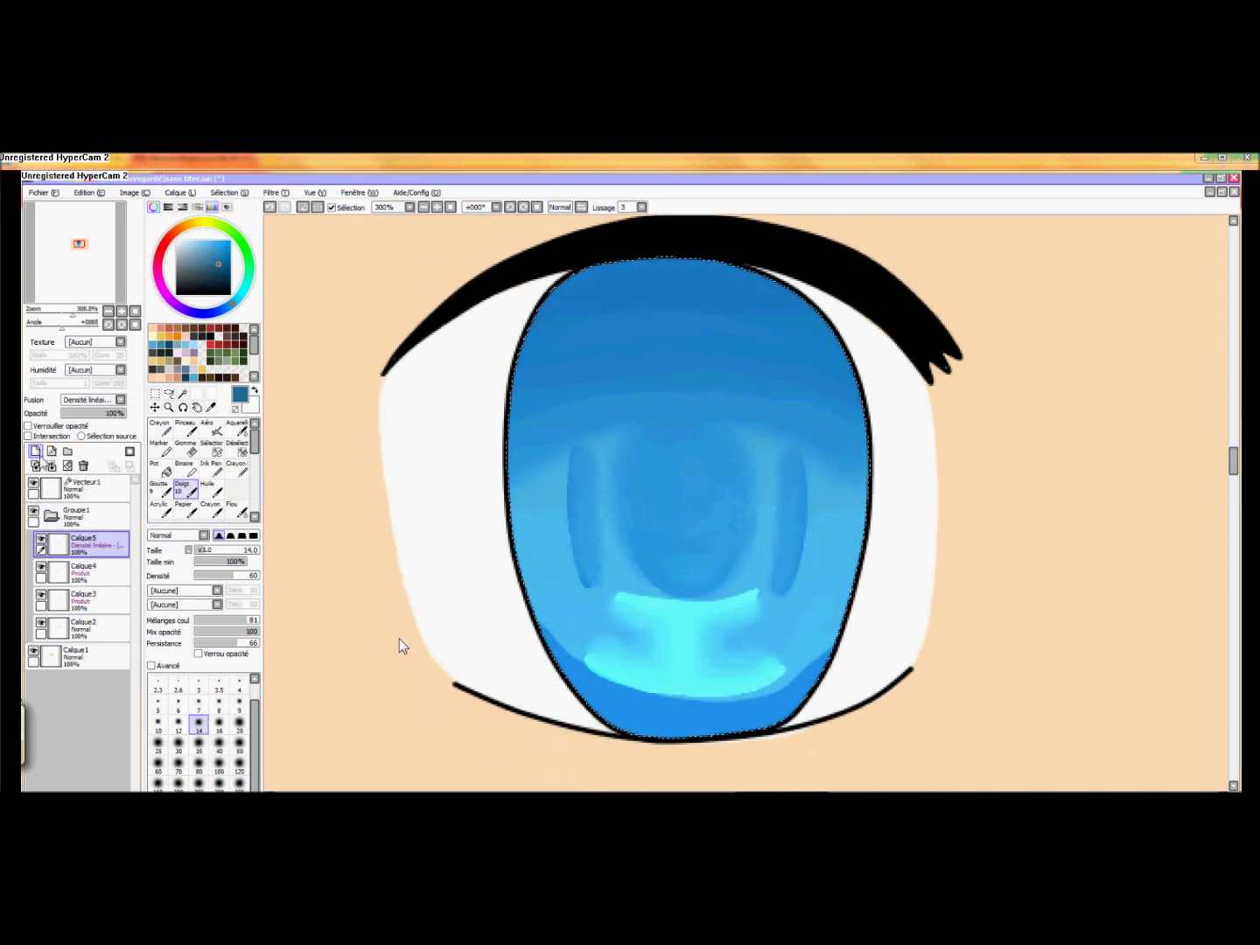
pyautogui.click(95, 400)
pyautogui.click(75, 421)
# Step: With the Crayon at size 35, paint a dark blue pupil spot, a dark band across the iris's top and a slightly lighter band beneath
pyautogui.click(160, 427)
pyautogui.click(219, 274)
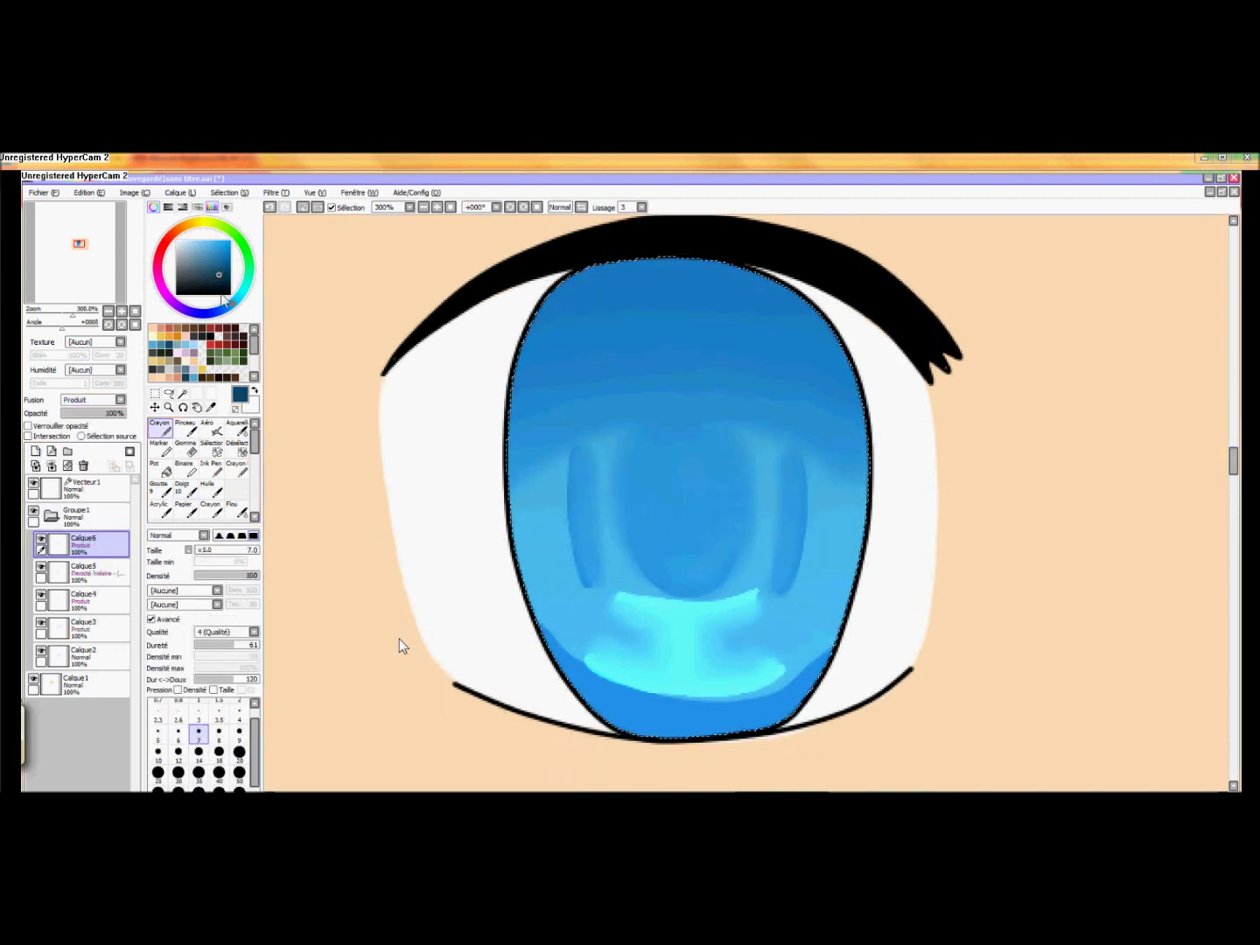
pyautogui.click(199, 773)
pyautogui.moveTo(678, 556); pyautogui.dragTo(689, 555)
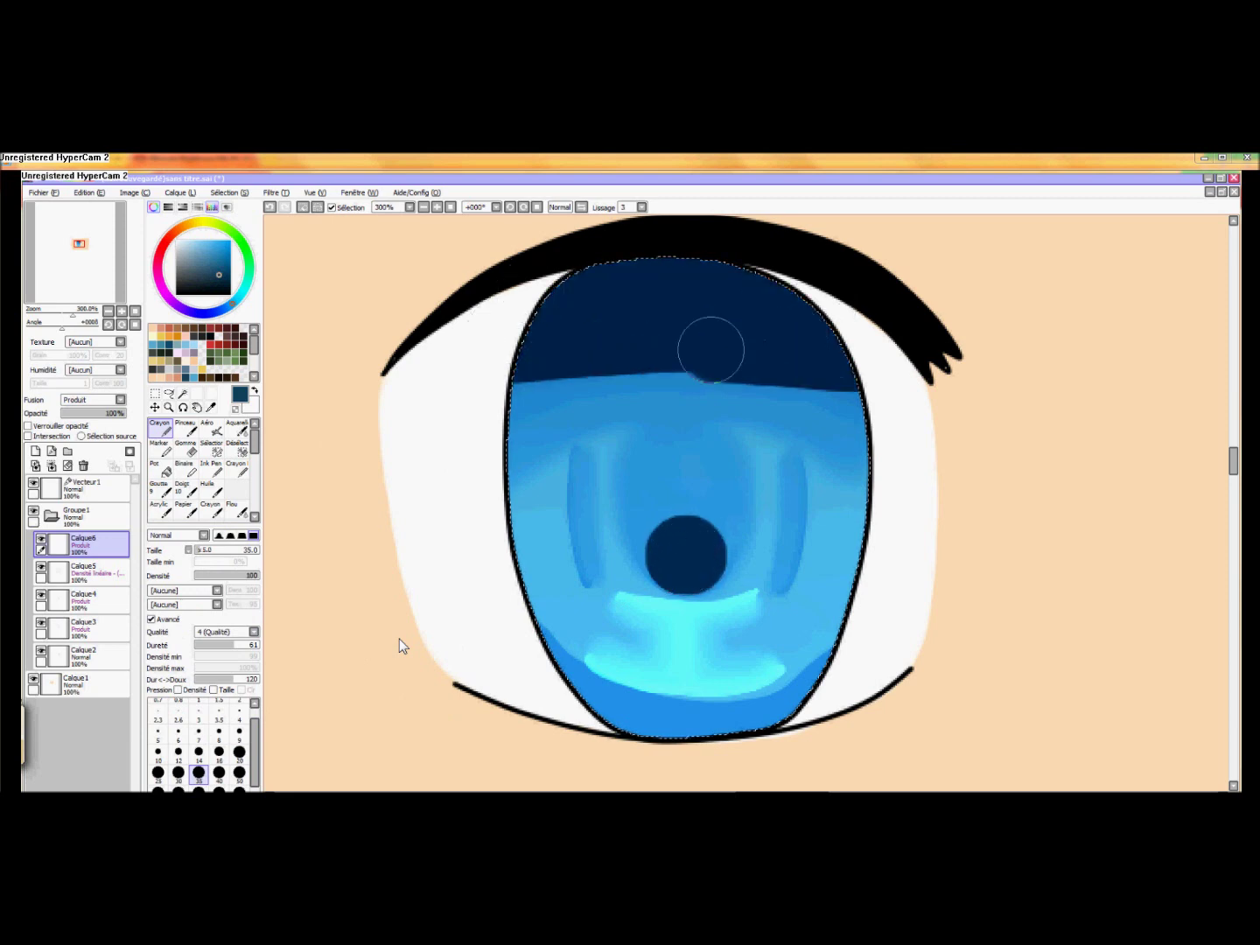
pyautogui.moveTo(710, 350); pyautogui.dragTo(512, 359)
pyautogui.click(220, 269)
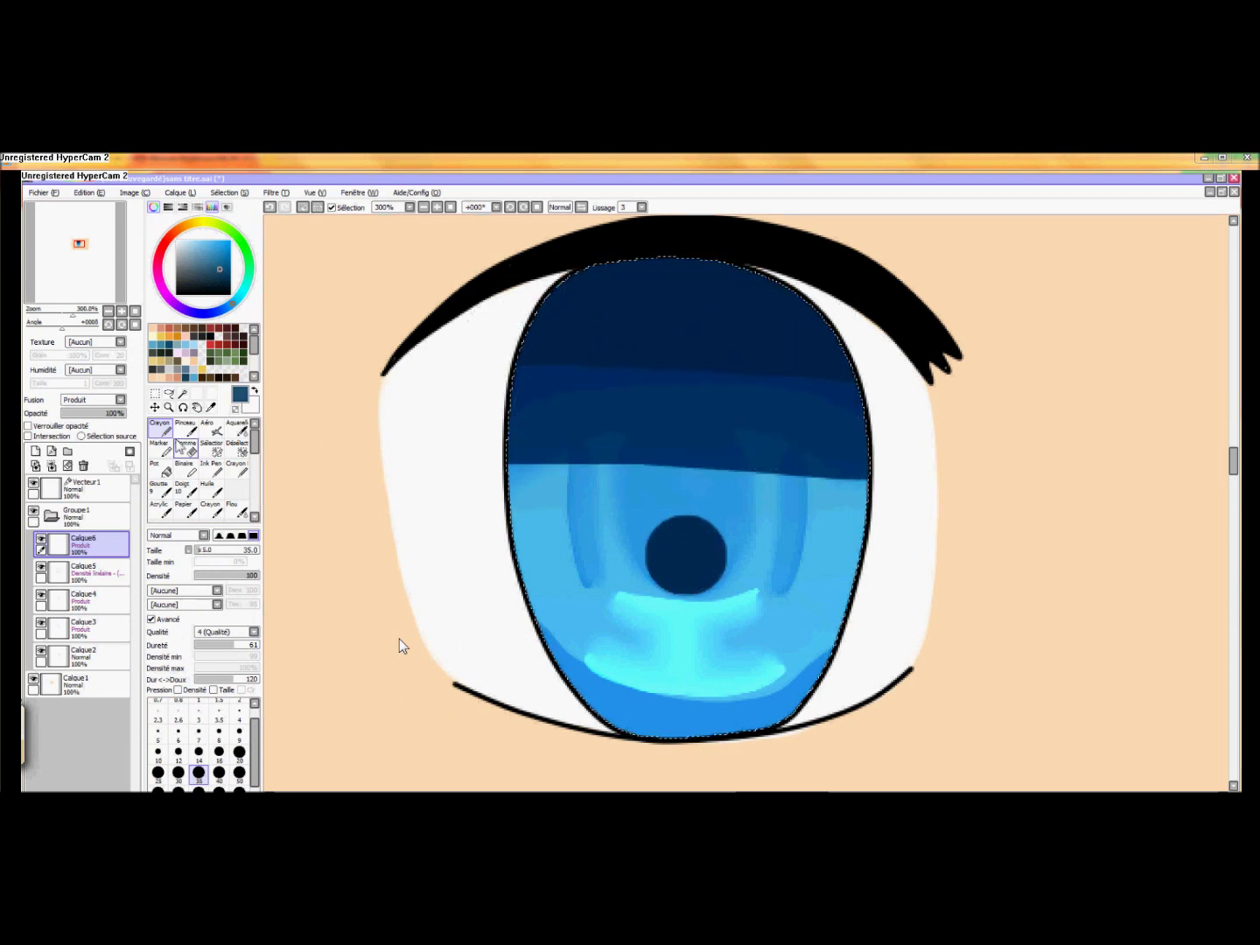
# Step: Blend the dark bands down into the lighter blue with the Doigt tool at size 35, reducing its density to 33
pyautogui.click(184, 489)
pyautogui.moveTo(525, 465)
pyautogui.mouseDown()
pyautogui.moveTo(584, 473)
pyautogui.moveTo(555, 462)
pyautogui.mouseUp()
pyautogui.click(198, 745)
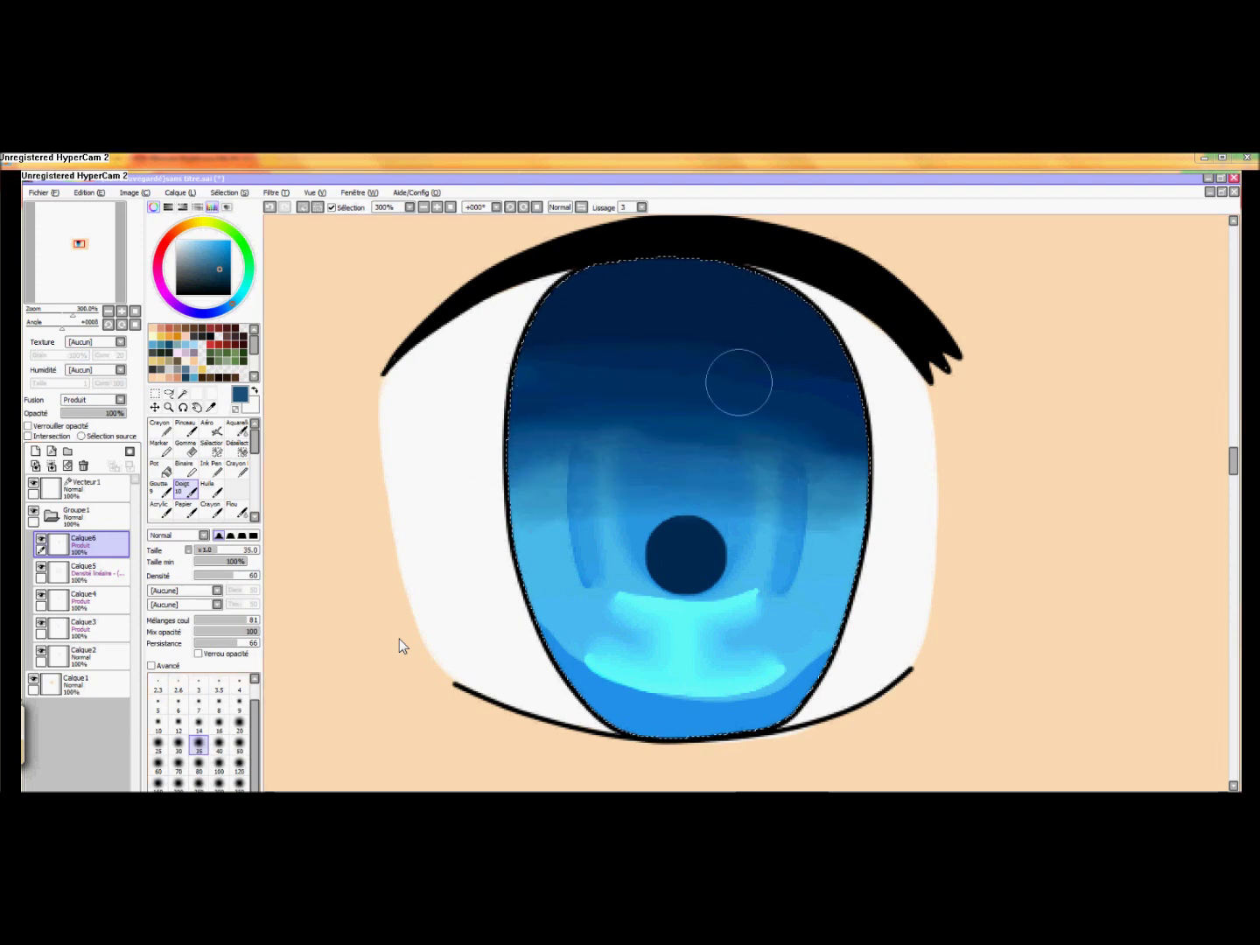
pyautogui.click(215, 574)
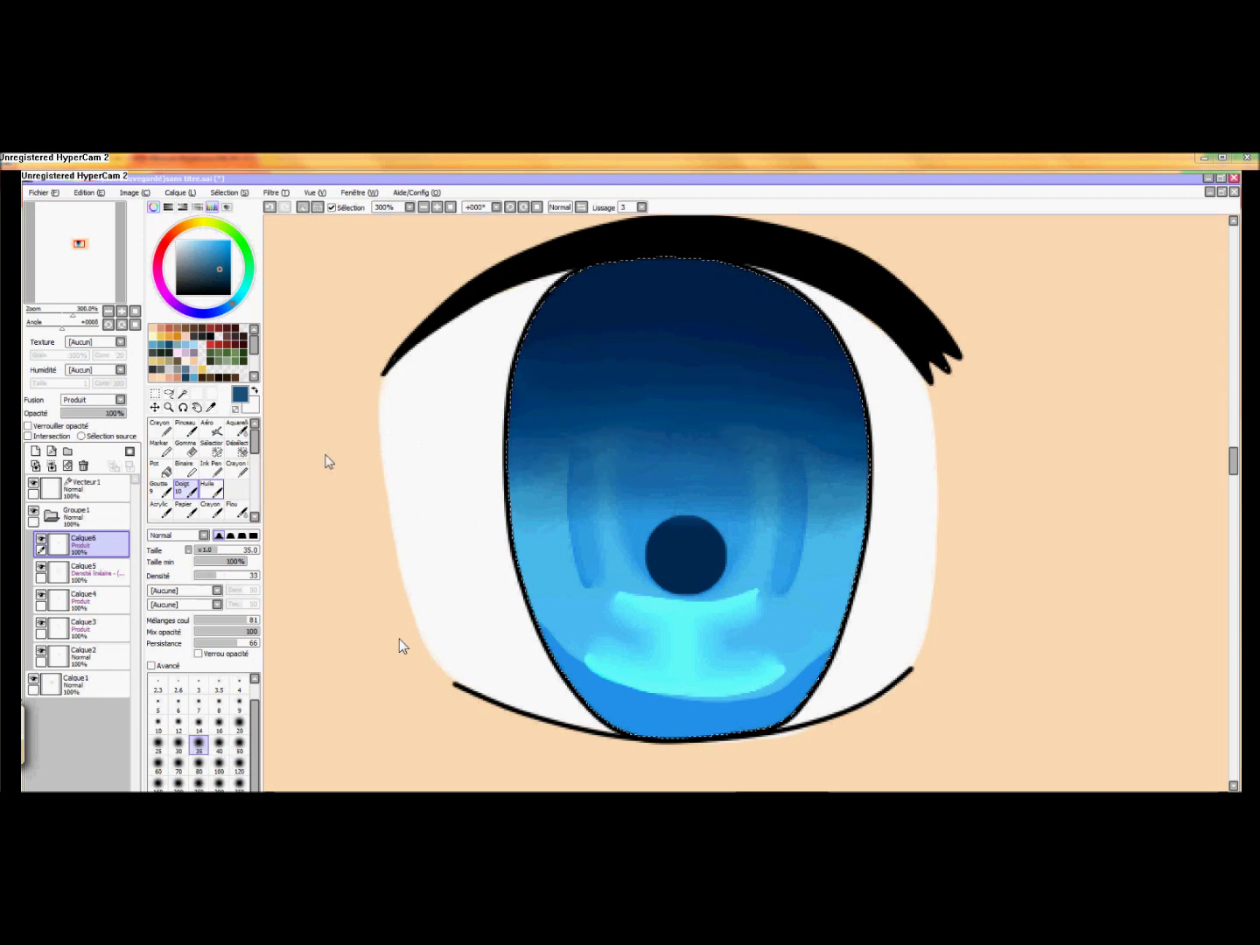
# Step: Shade the pupil into a soft dark oval with the Aquarelle brush at size 35, minimum size 33% and density 45
pyautogui.click(236, 429)
pyautogui.moveTo(644, 525); pyautogui.dragTo(649, 566)
pyautogui.click(201, 562)
pyautogui.click(211, 562)
pyautogui.click(211, 575)
pyautogui.click(199, 744)
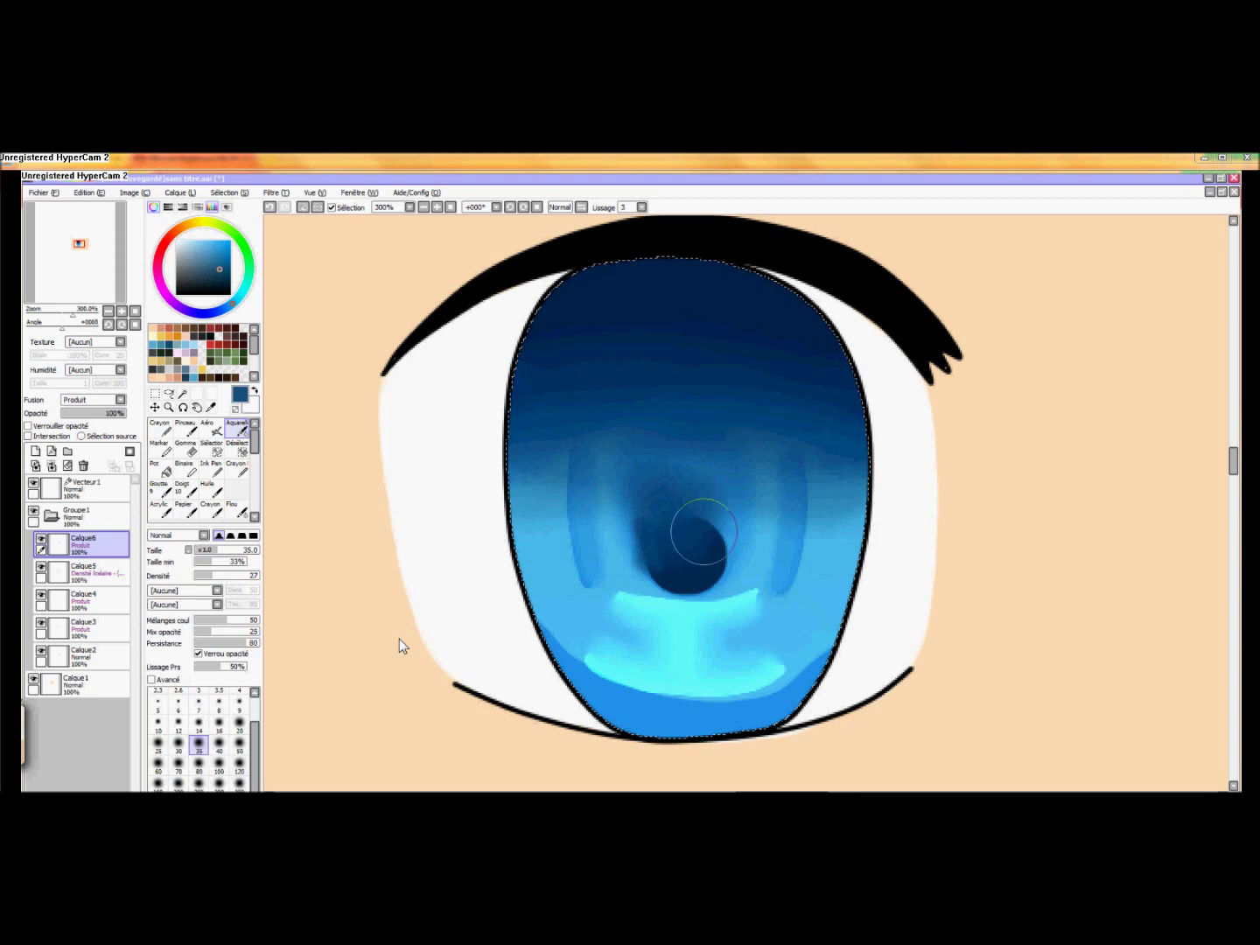
pyautogui.click(223, 575)
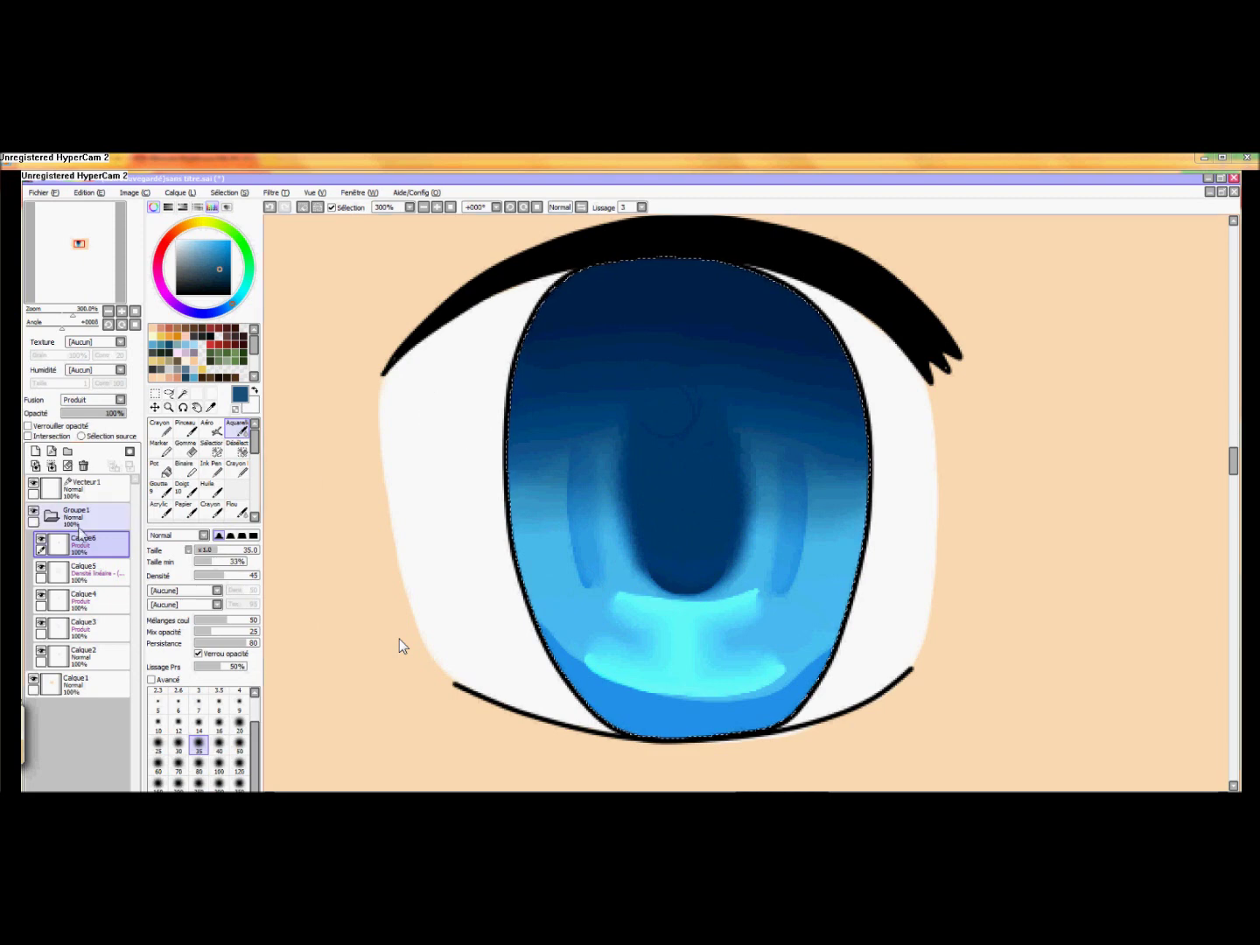
# Step: Add a Densité linéaire layer and stamp a large round light area over the iris's lower right with the Crayon at size 250
pyautogui.click(35, 451)
pyautogui.click(98, 400)
pyautogui.click(110, 439)
pyautogui.click(162, 431)
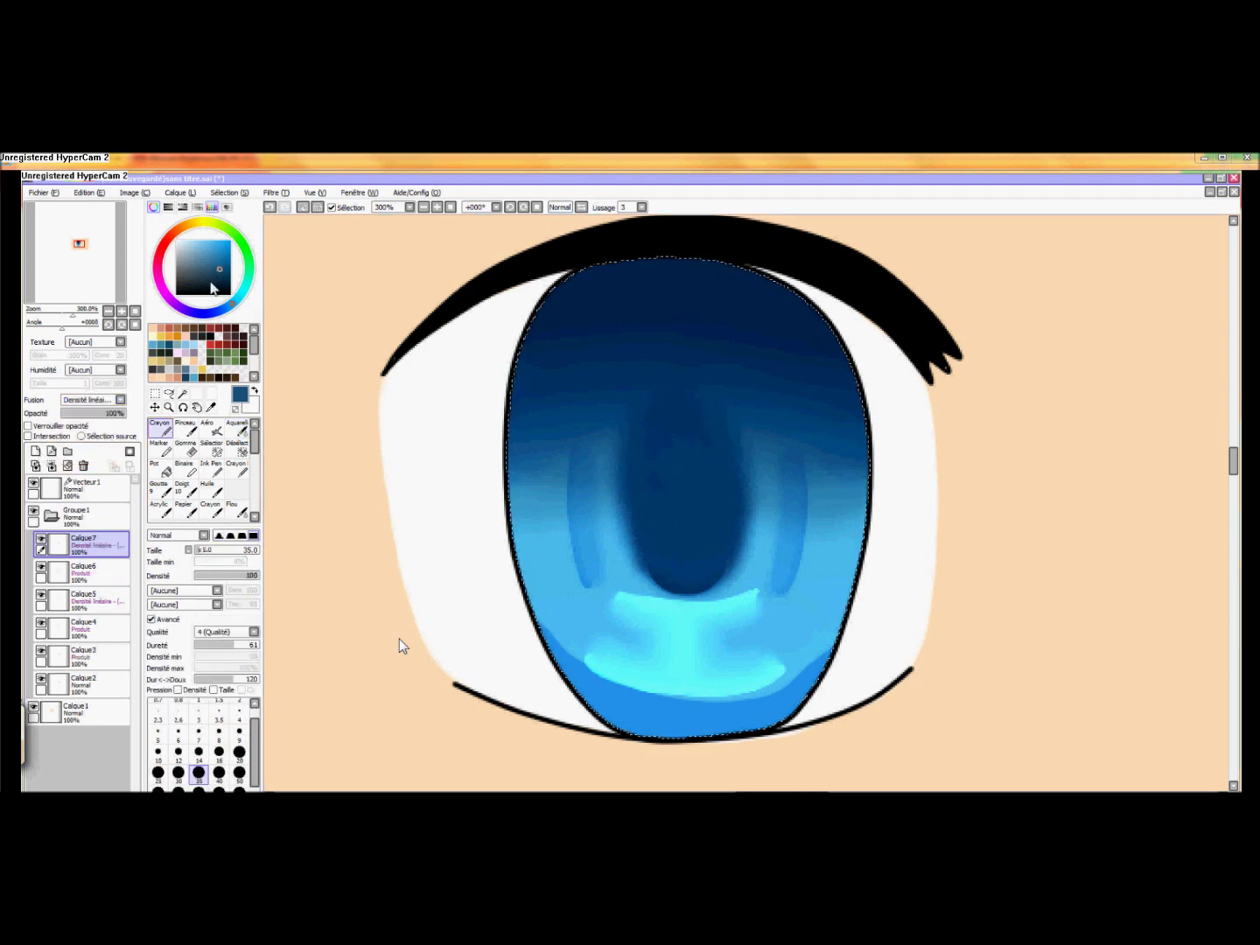
pyautogui.click(199, 810)
pyautogui.click(868, 706)
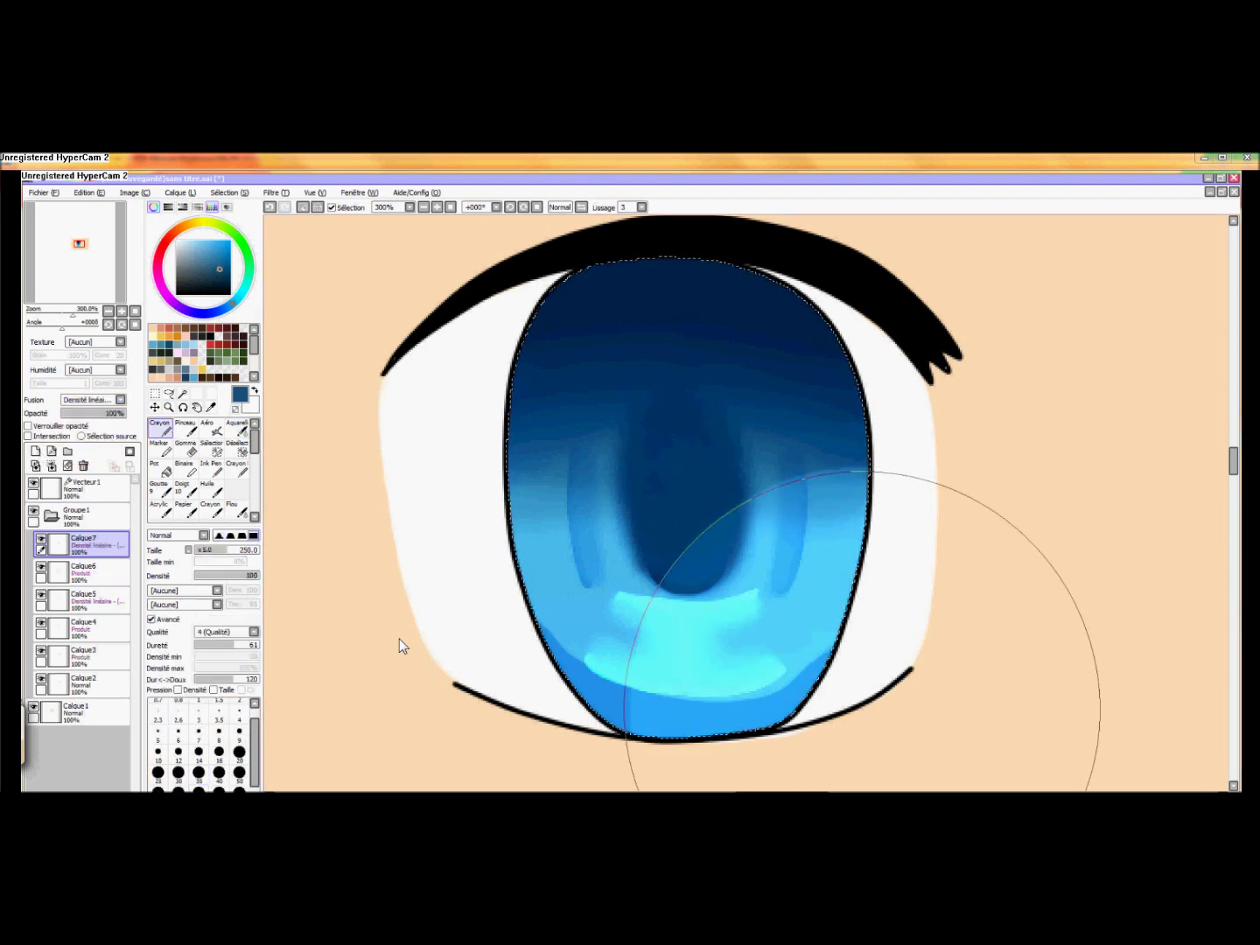
# Step: Scatter blue and lighter blue dots over the pupil with the Crayon at size 6
pyautogui.click(178, 751)
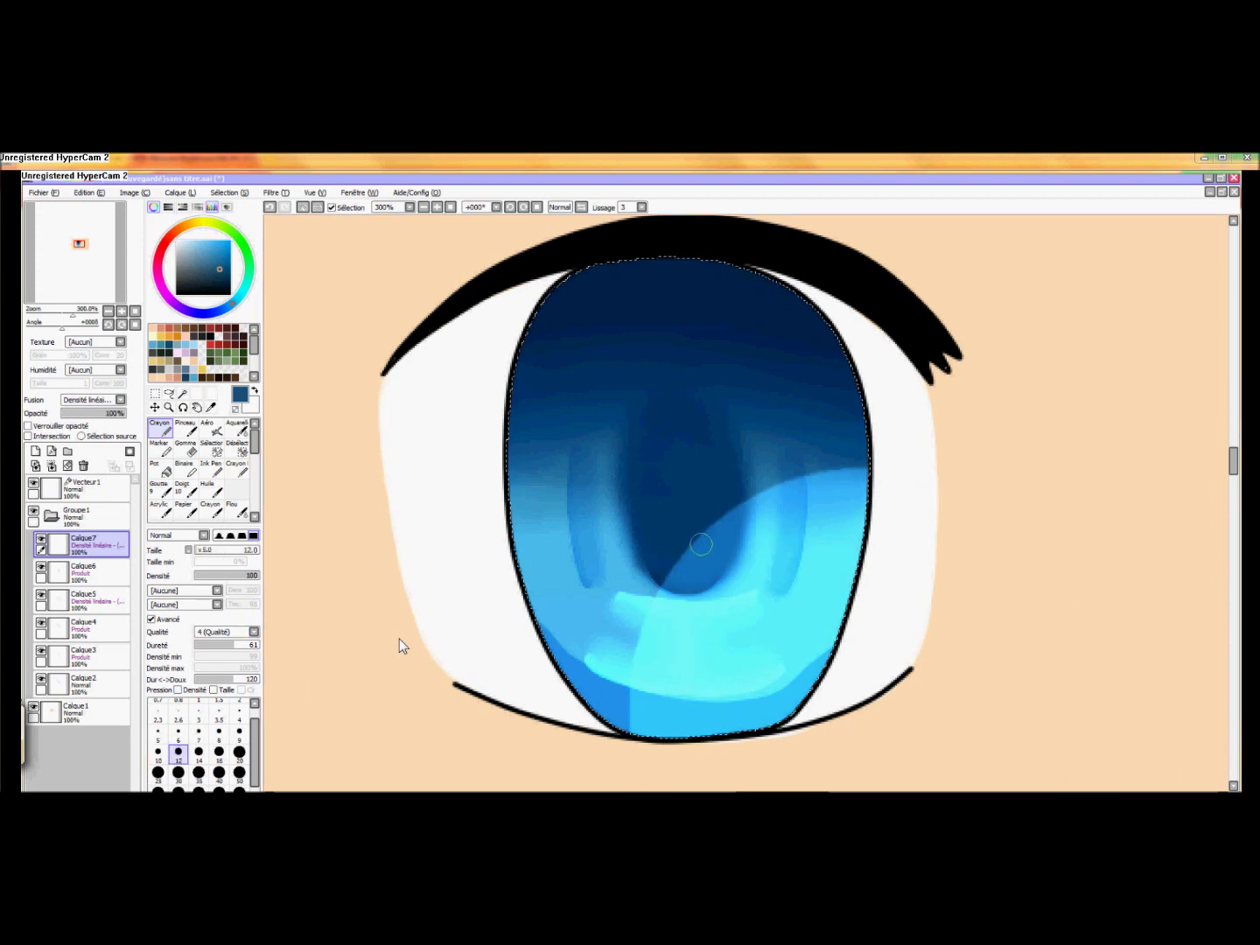
pyautogui.click(179, 734)
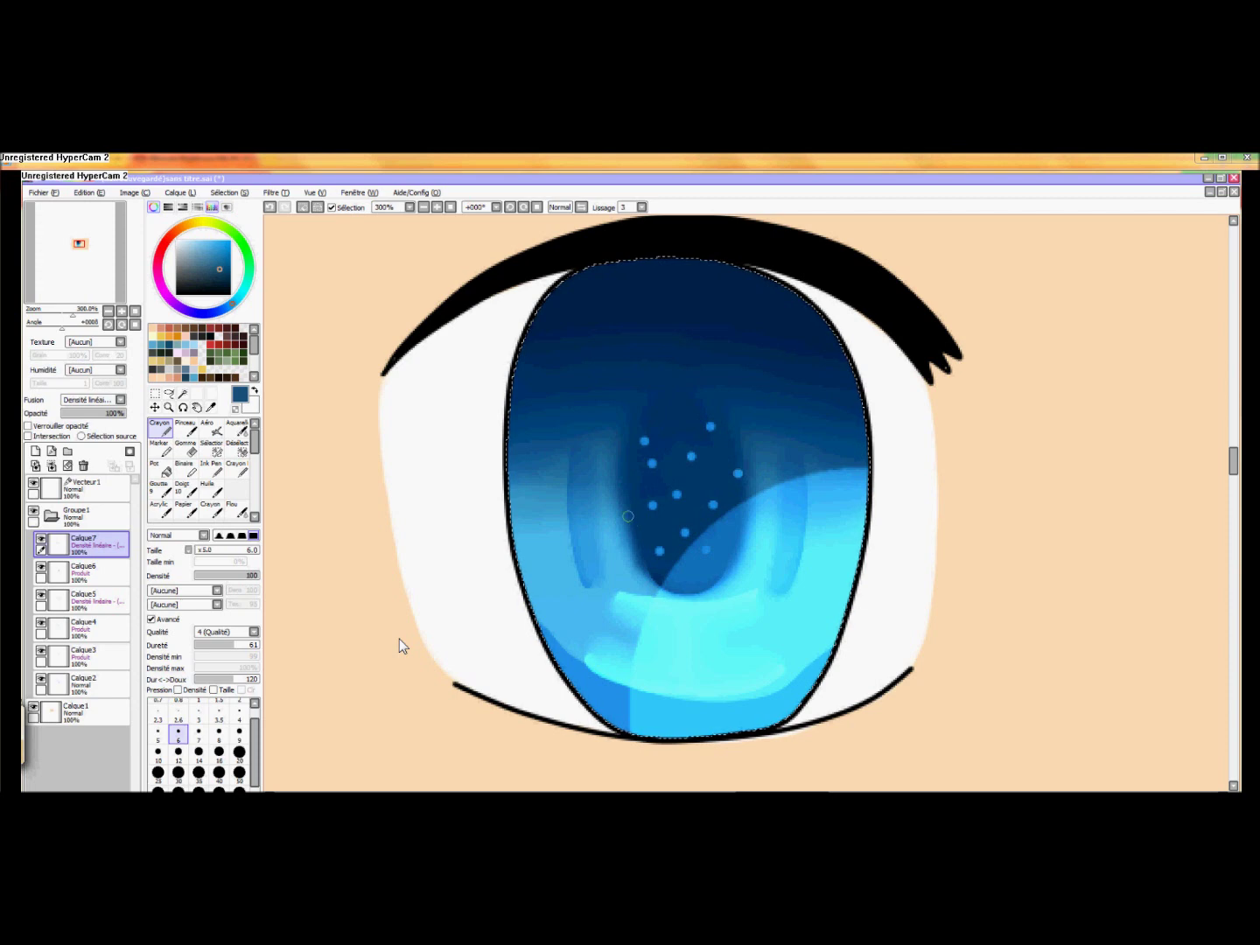
pyautogui.keyDown('alt'); pyautogui.click(673, 475); pyautogui.keyUp('alt')
pyautogui.keyDown('alt'); pyautogui.click(663, 435); pyautogui.keyUp('alt')
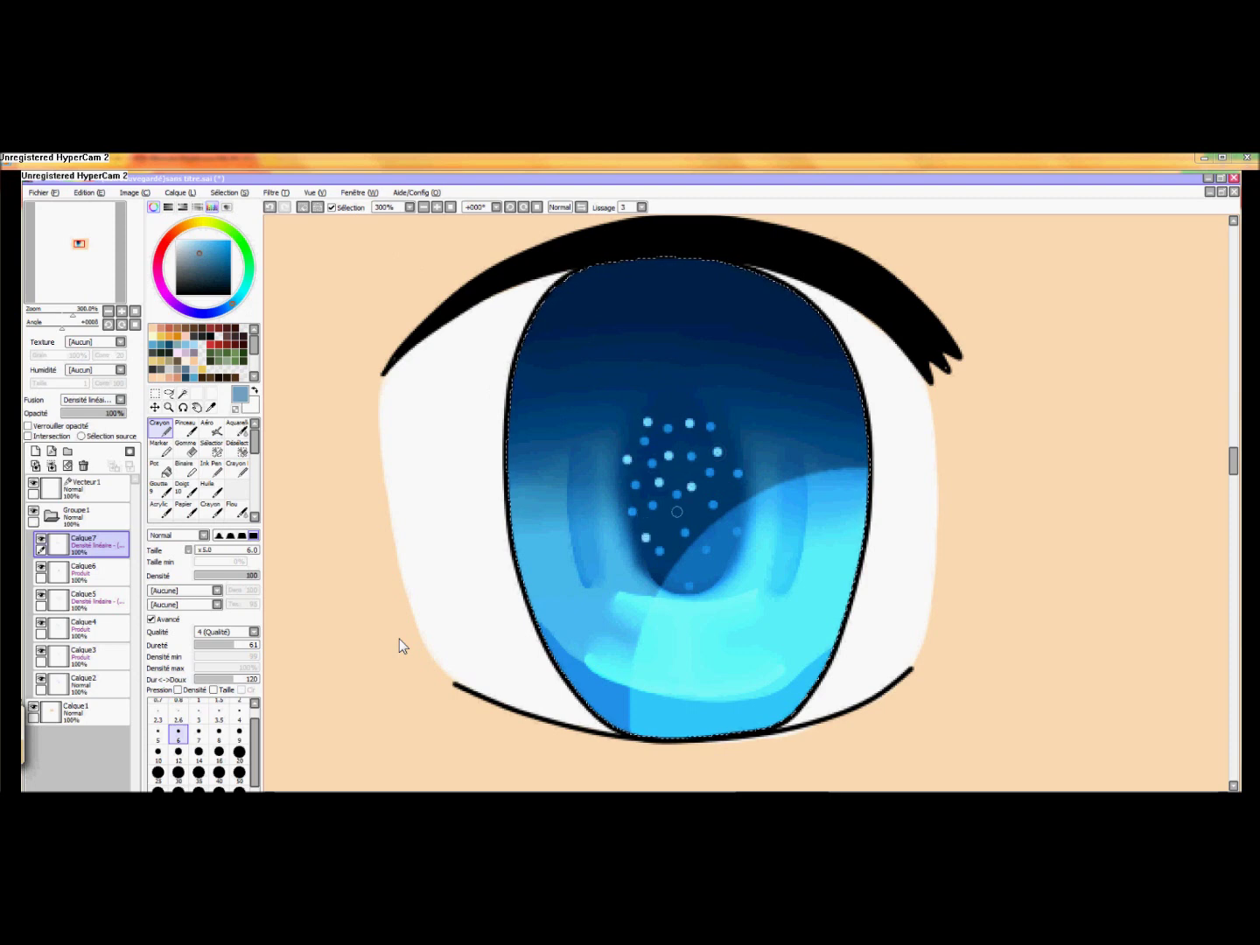
# Step: Fill the gaps between the pupil's dots with tiny light blue dots using the Crayon at size 2.3
pyautogui.press('[')
pyautogui.press('[')
pyautogui.press('[')
pyautogui.press('[')
pyautogui.press('[')
pyautogui.press('[')
pyautogui.click(667, 502)
pyautogui.click(638, 499)
pyautogui.click(640, 468)
pyautogui.click(673, 473)
pyautogui.click(726, 466)
pyautogui.click(694, 444)
pyautogui.click(673, 443)
pyautogui.click(678, 418)
pyautogui.click(197, 251)
pyautogui.click(695, 512)
pyautogui.click(647, 519)
pyautogui.click(677, 565)
pyautogui.click(691, 556)
pyautogui.click(721, 560)
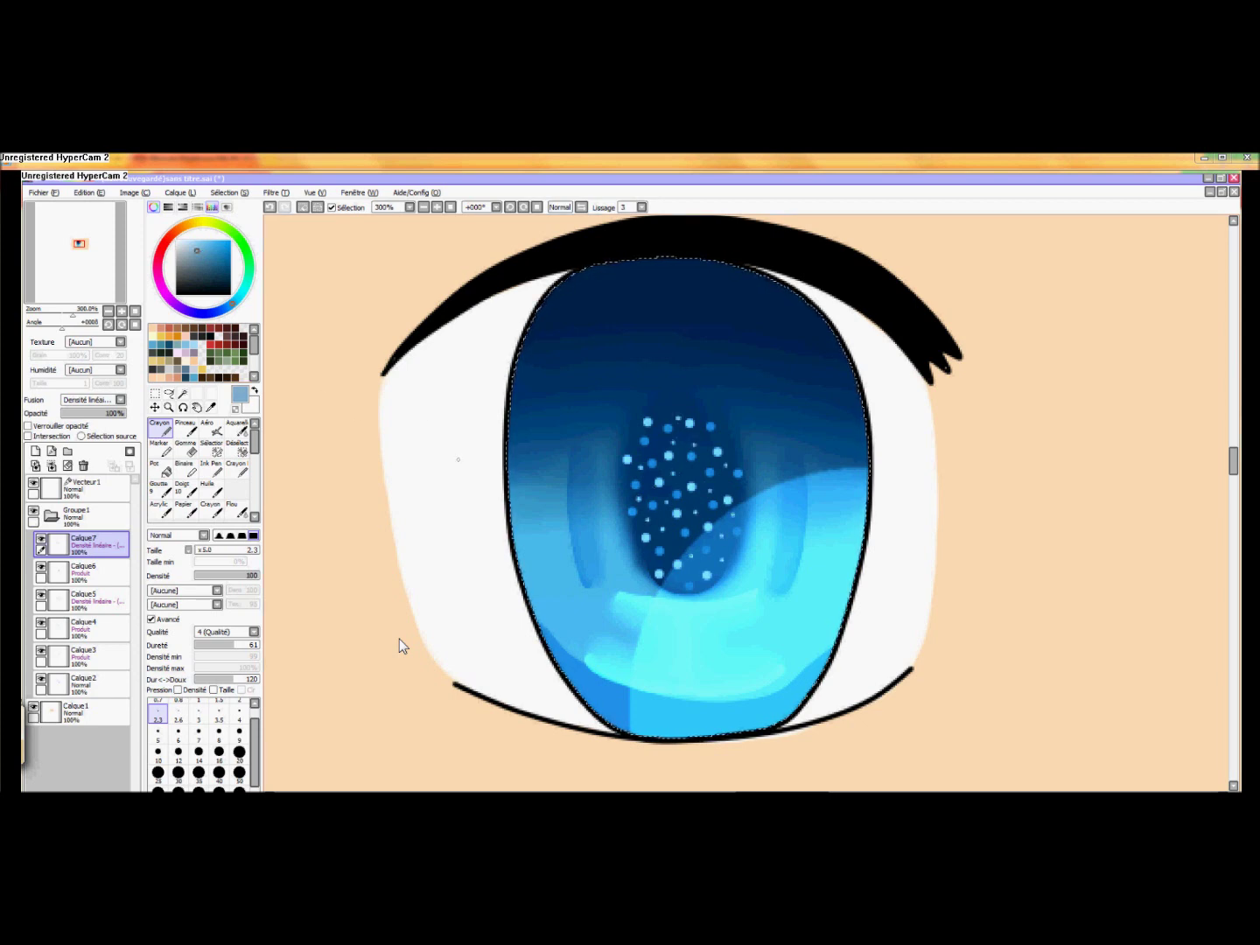
pyautogui.scroll(-1, 472, 400)
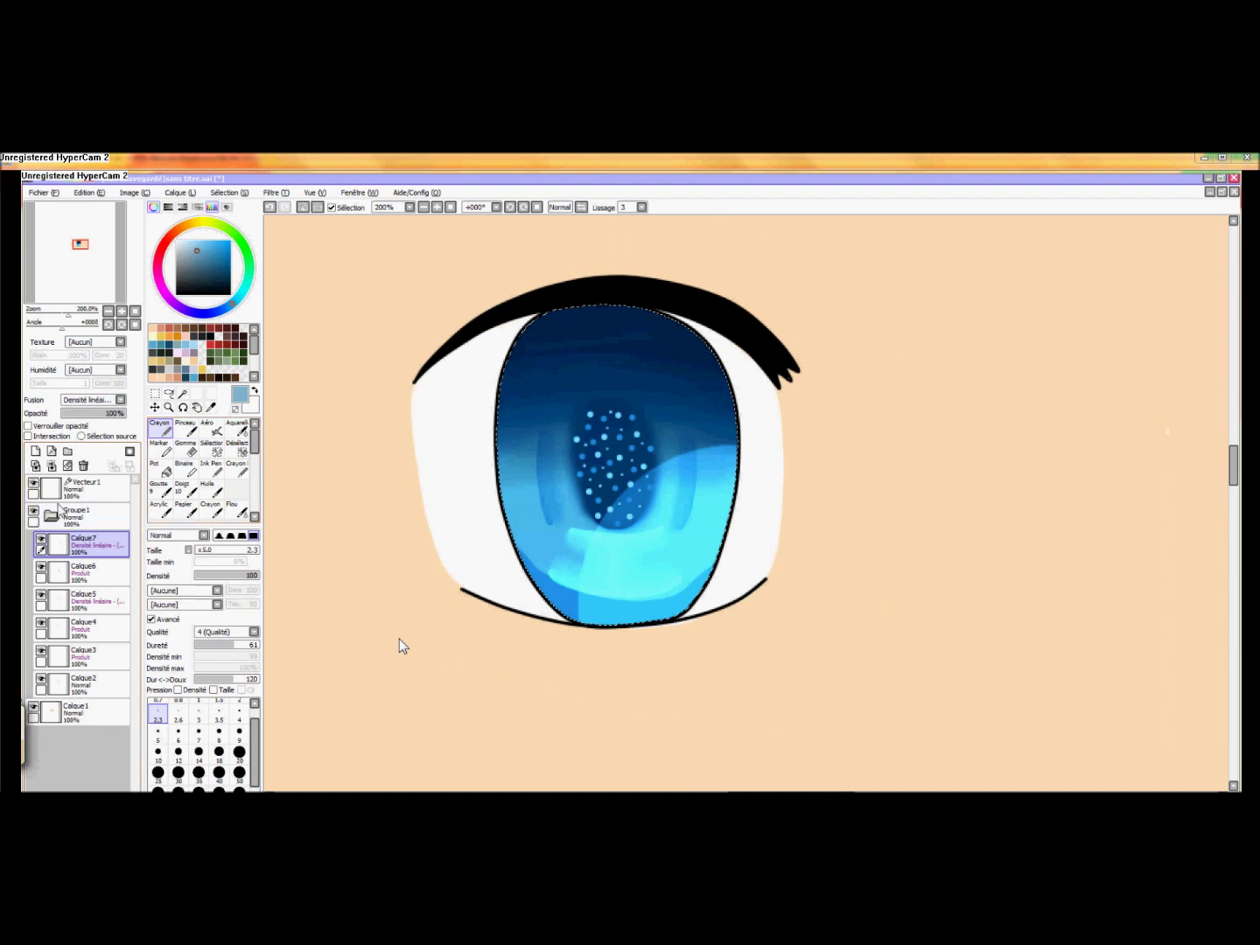
pyautogui.click(186, 242)
pyautogui.click(178, 773)
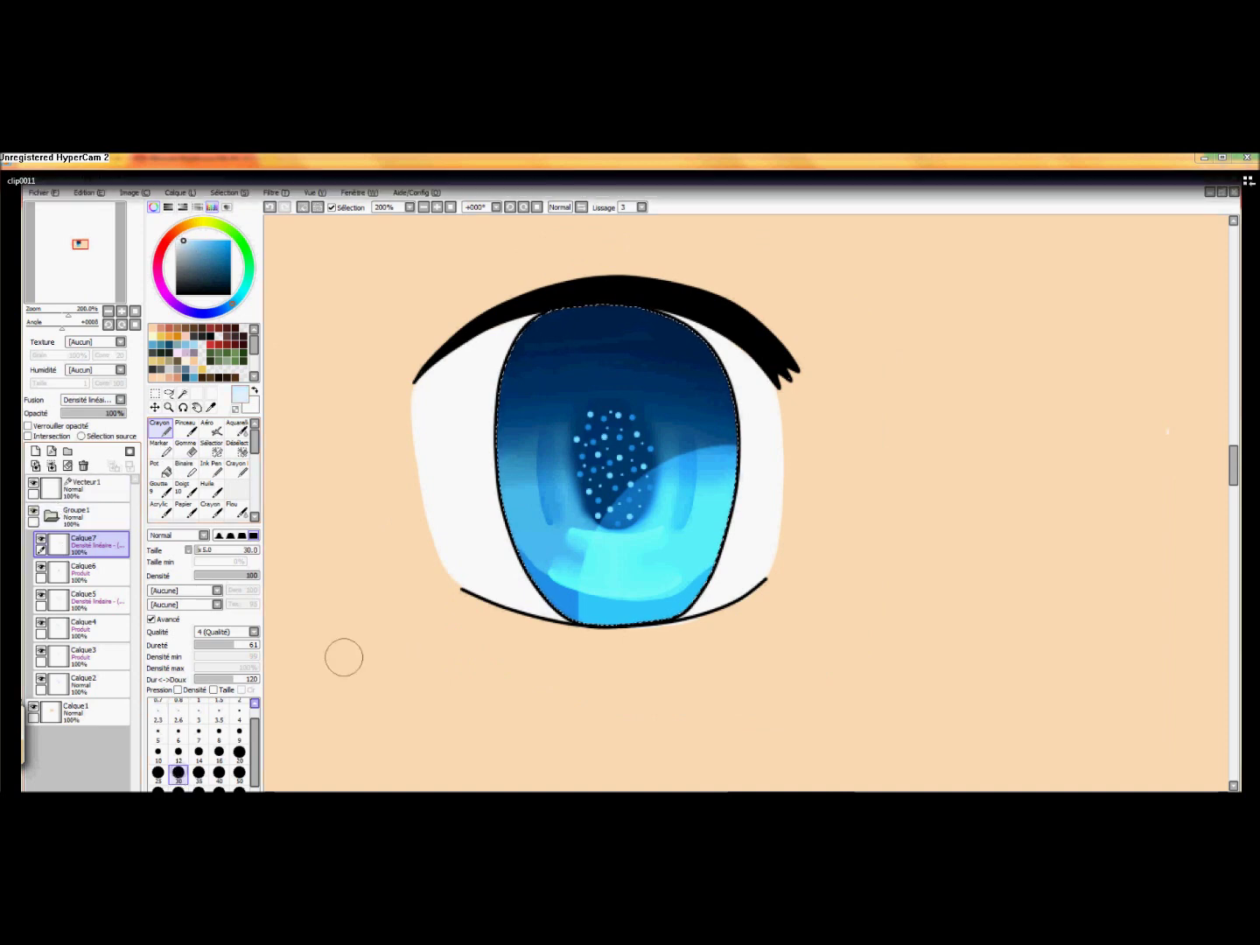
pyautogui.click(543, 565)
pyautogui.click(697, 374)
pyautogui.click(198, 733)
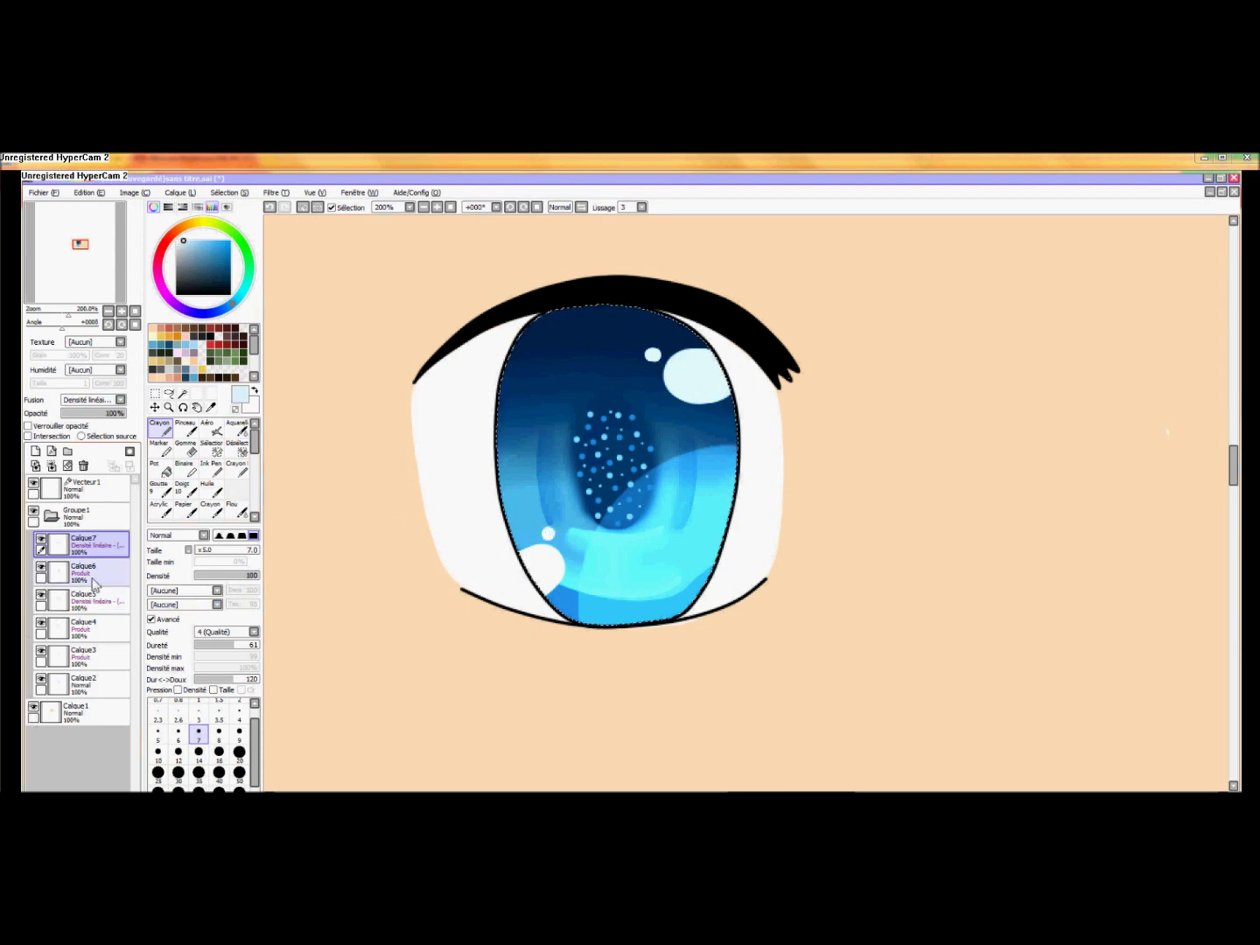
pyautogui.click(270, 208)
pyautogui.click(269, 208)
pyautogui.click(269, 208)
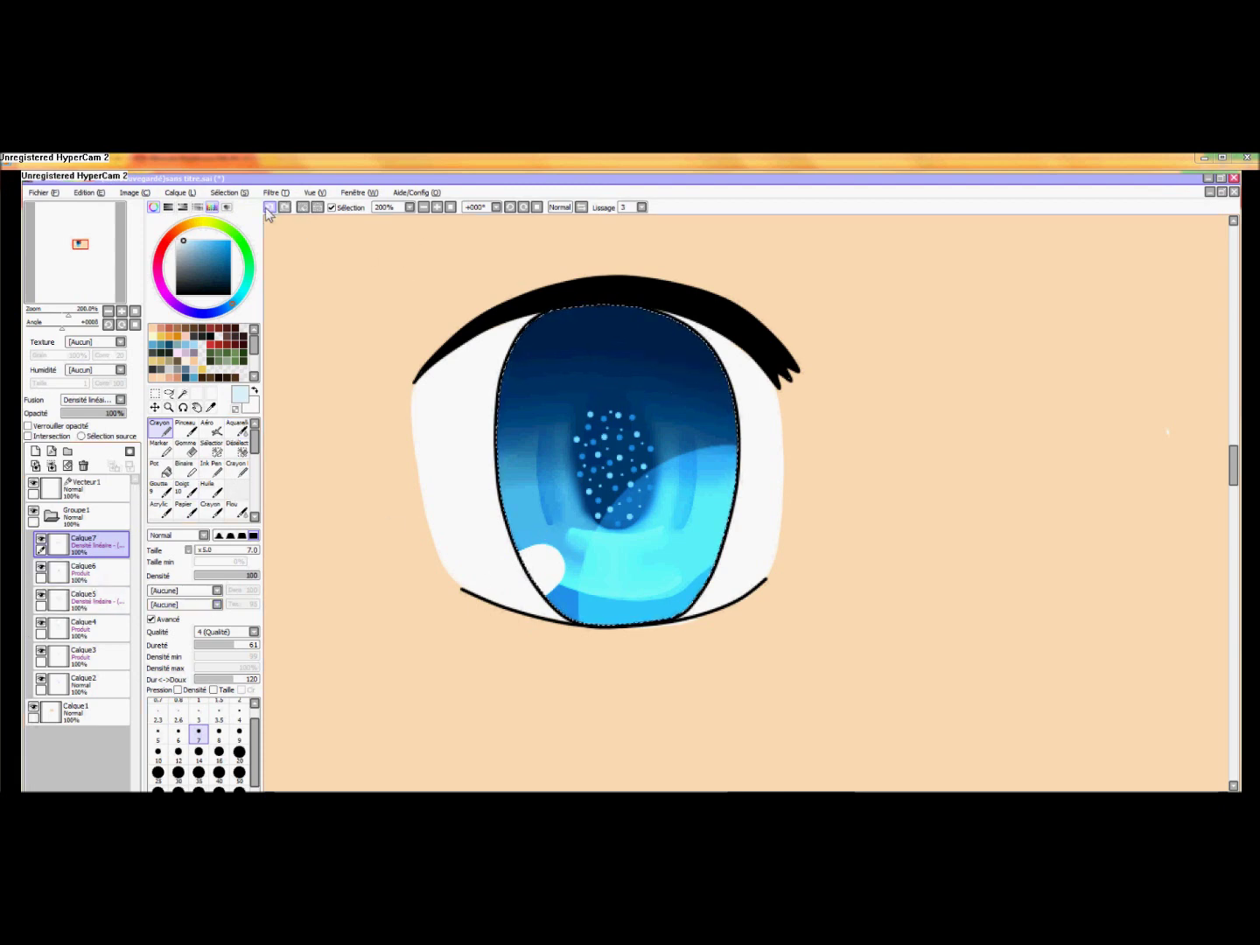
pyautogui.click(270, 208)
# Step: Add a new layer at the top of the group and set its blending mode to Superposition
pyautogui.click(35, 451)
pyautogui.click(95, 399)
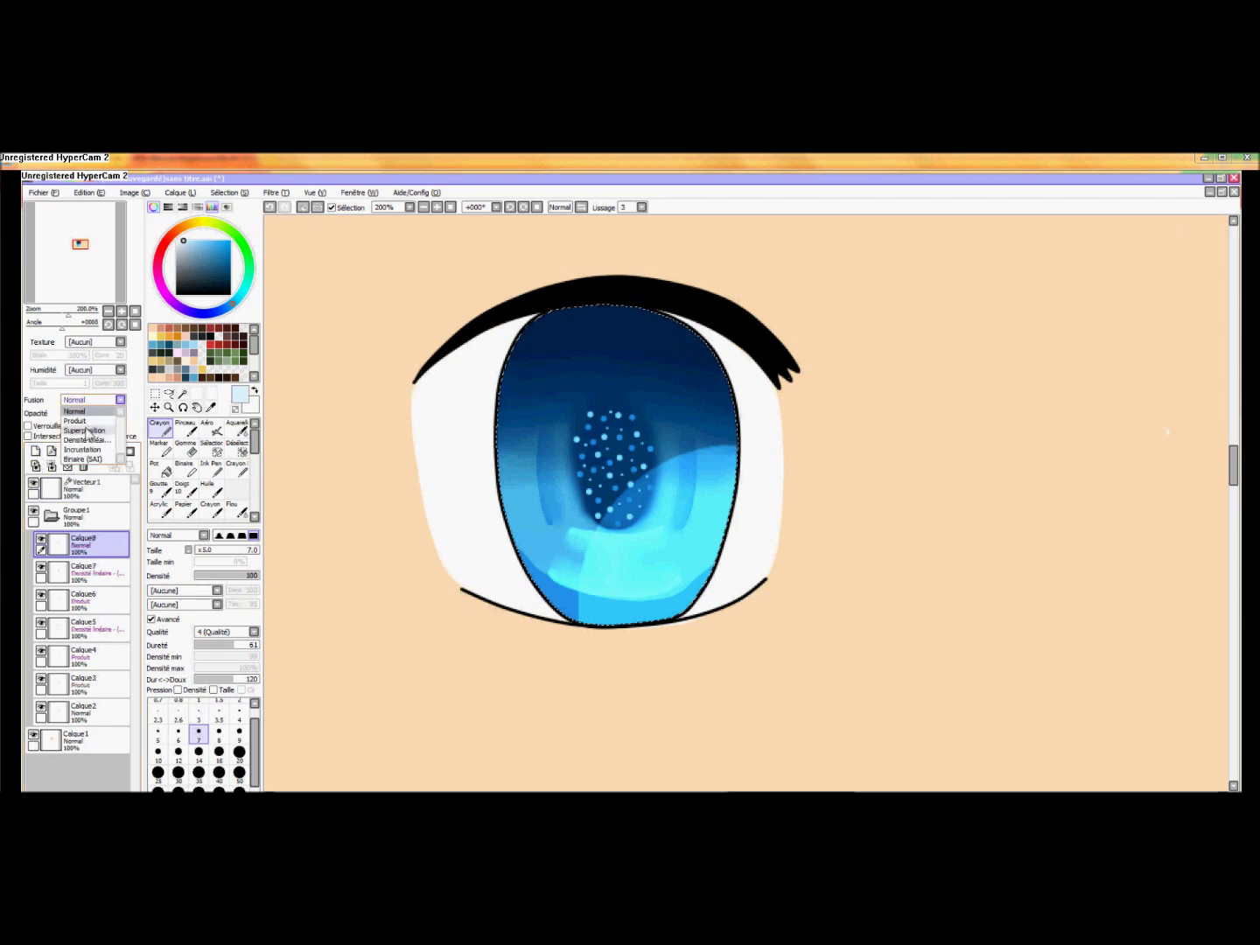
pyautogui.click(88, 434)
pyautogui.click(96, 400)
pyautogui.click(96, 404)
# Step: Paint large white highlights at the iris's upper right and lower left at size 35, plus a small one beside each at size 7
pyautogui.click(199, 772)
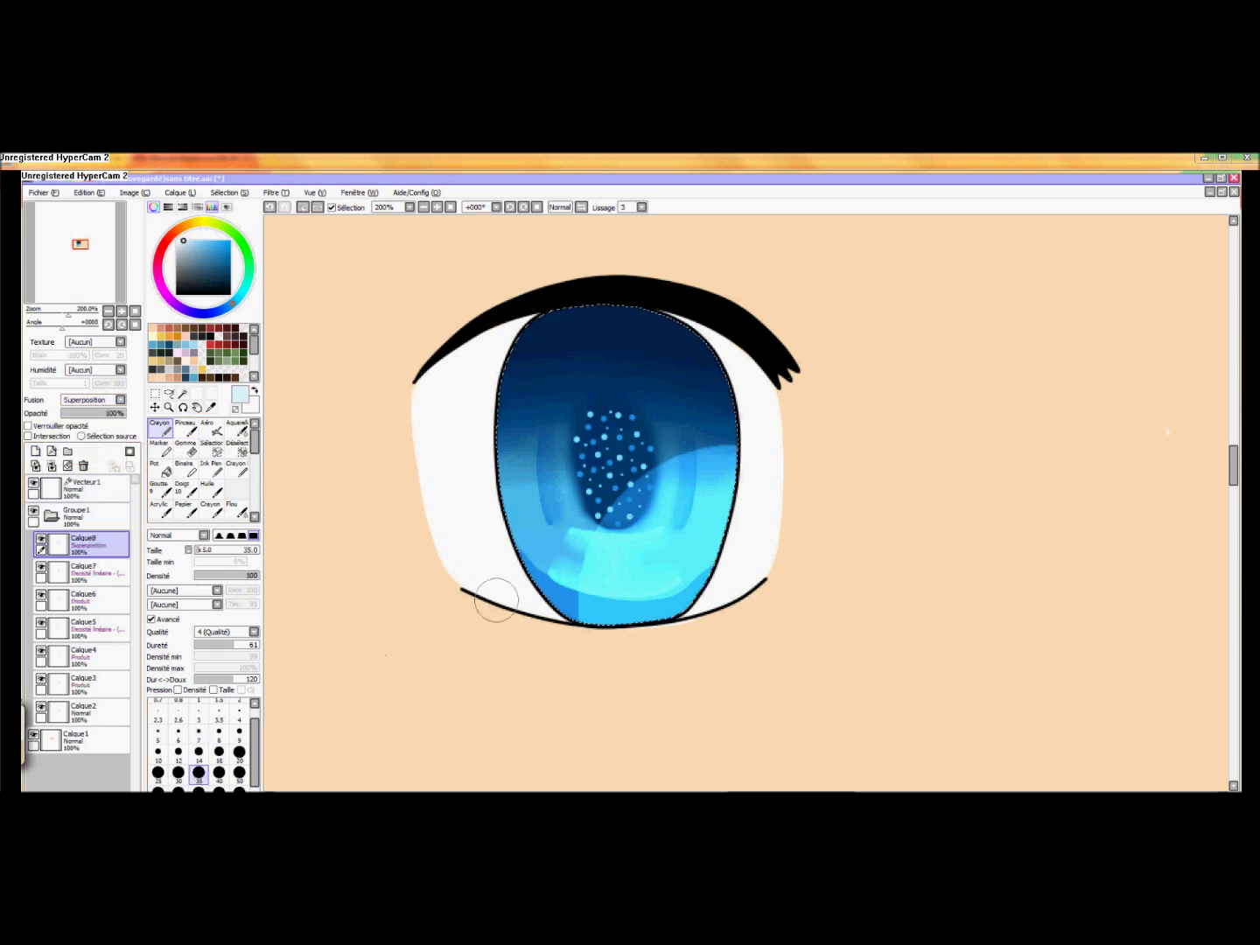
pyautogui.rightClick(531, 565)
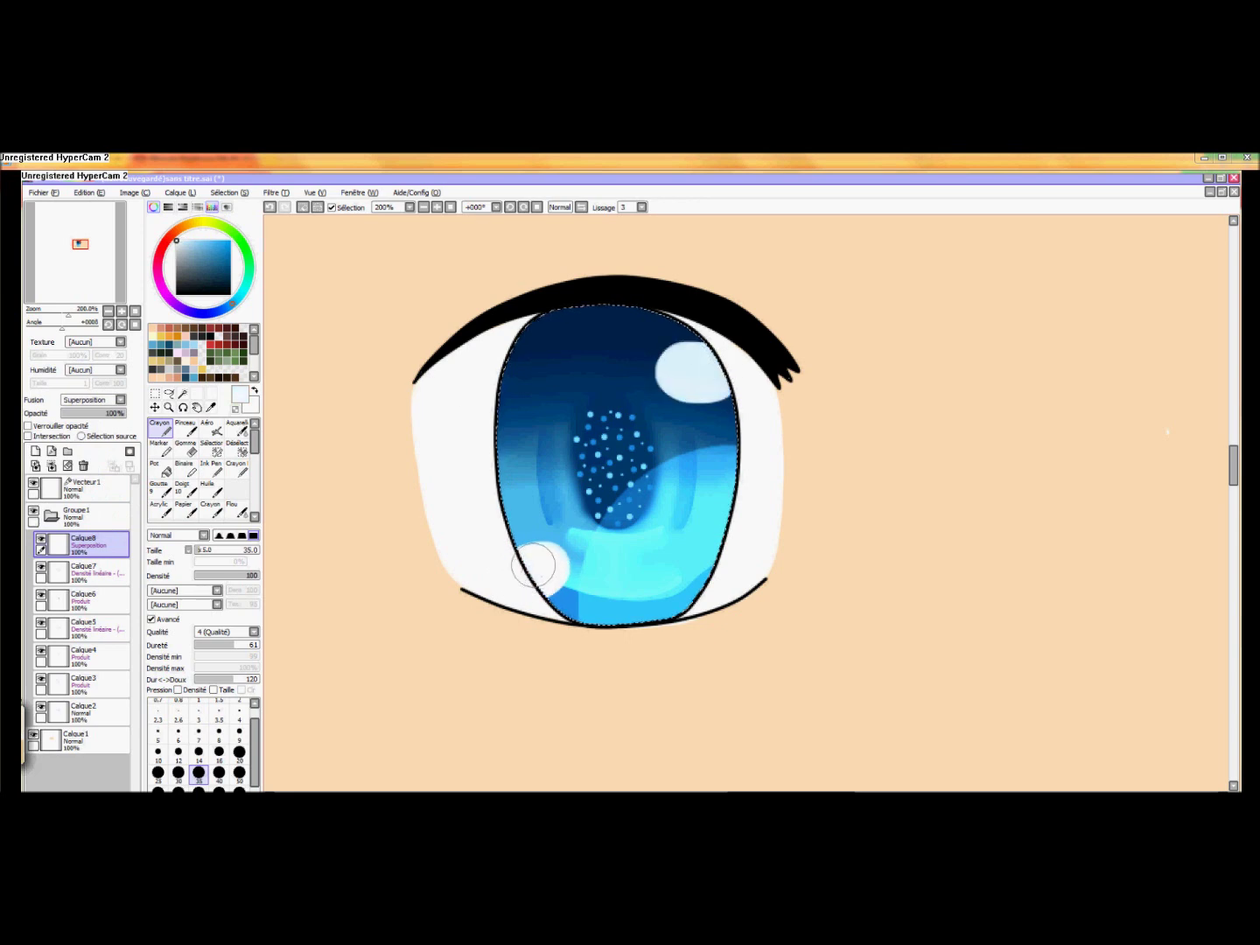
pyautogui.click(198, 734)
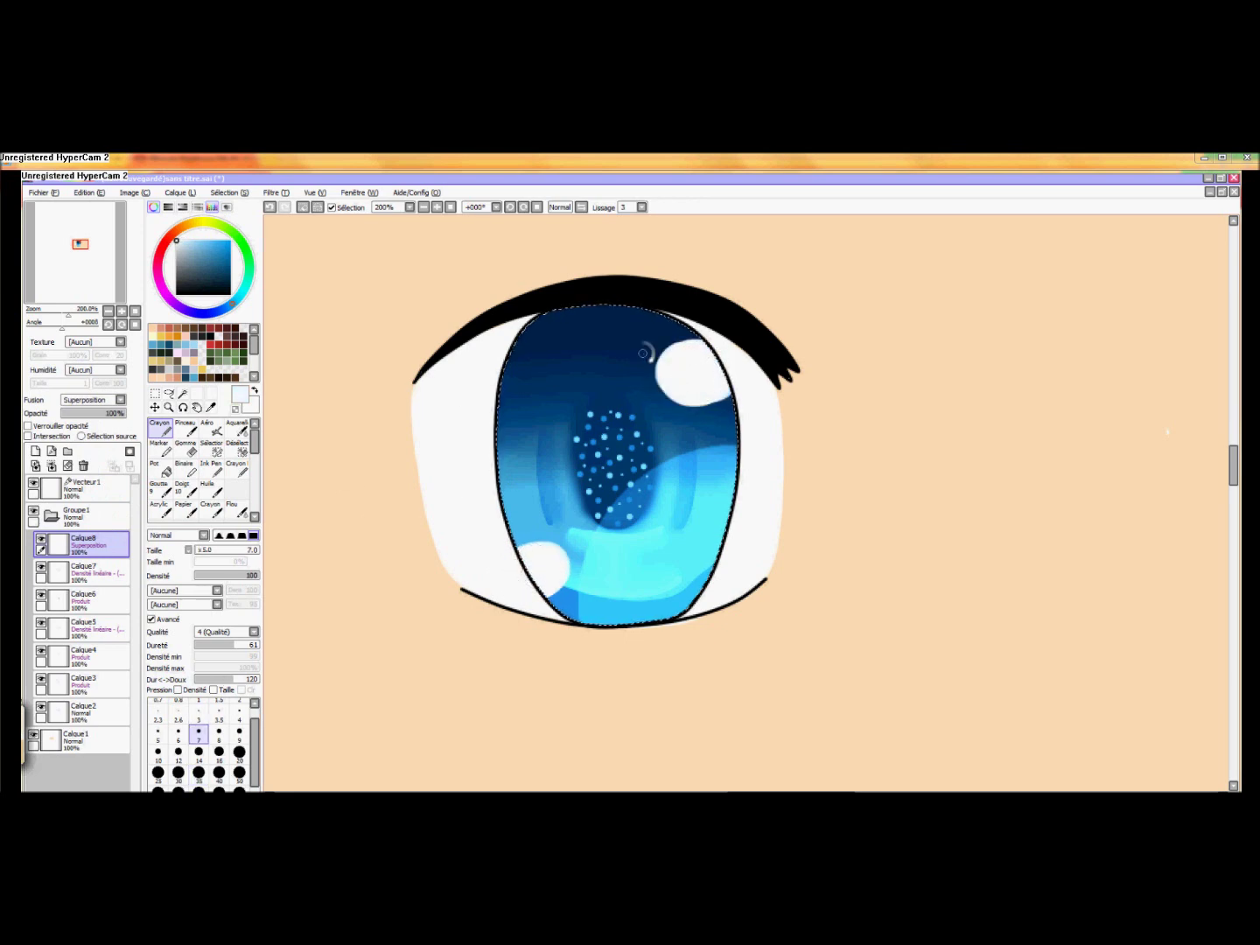
pyautogui.click(552, 536)
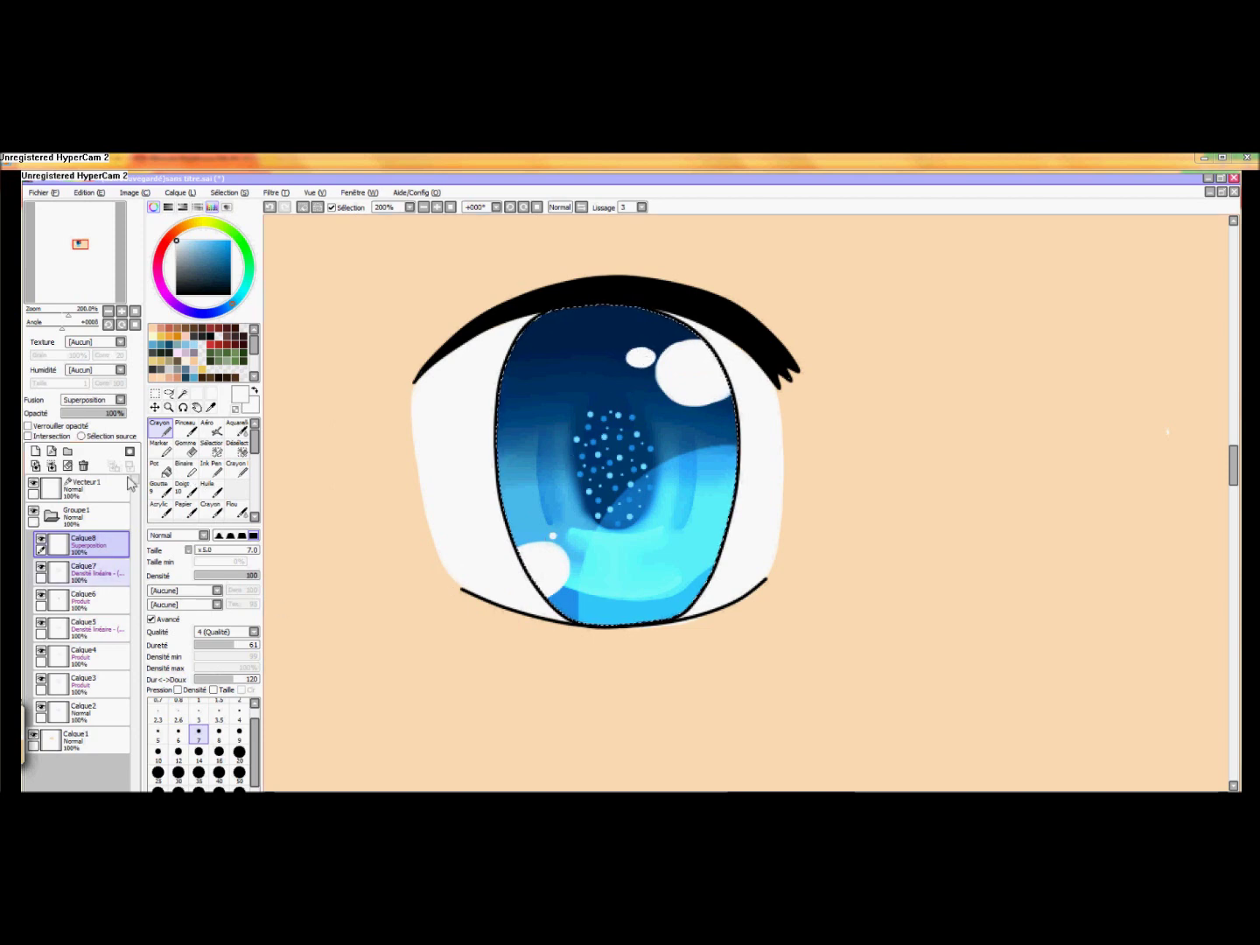
# Step: Recolour the Calque7 layer with the Teinte/Saturation filter
pyautogui.click(83, 570)
pyautogui.click(286, 193)
pyautogui.click(302, 207)
pyautogui.moveTo(243, 369); pyautogui.dragTo(164, 382)
pyautogui.click(272, 422)
# Step: Apply the Teinte/Saturation filter to the Calque6 layer
pyautogui.click(83, 599)
pyautogui.click(277, 192)
pyautogui.click(302, 207)
pyautogui.click(272, 423)
# Step: Adjust the saturation and raise the luminosity of the Calque5 layer through the Teinte/Saturation filter
pyautogui.click(83, 627)
pyautogui.click(277, 193)
pyautogui.click(302, 207)
pyautogui.moveTo(243, 401); pyautogui.dragTo(267, 401)
pyautogui.moveTo(166, 380); pyautogui.dragTo(226, 380)
pyautogui.click(272, 423)
# Step: Recolour the Calque4 layer through the Teinte/Saturation filter with hue -91, saturation +34 and a raised luminosity
pyautogui.click(83, 655)
pyautogui.click(277, 192)
pyautogui.click(293, 210)
pyautogui.moveTo(246, 368); pyautogui.dragTo(275, 381)
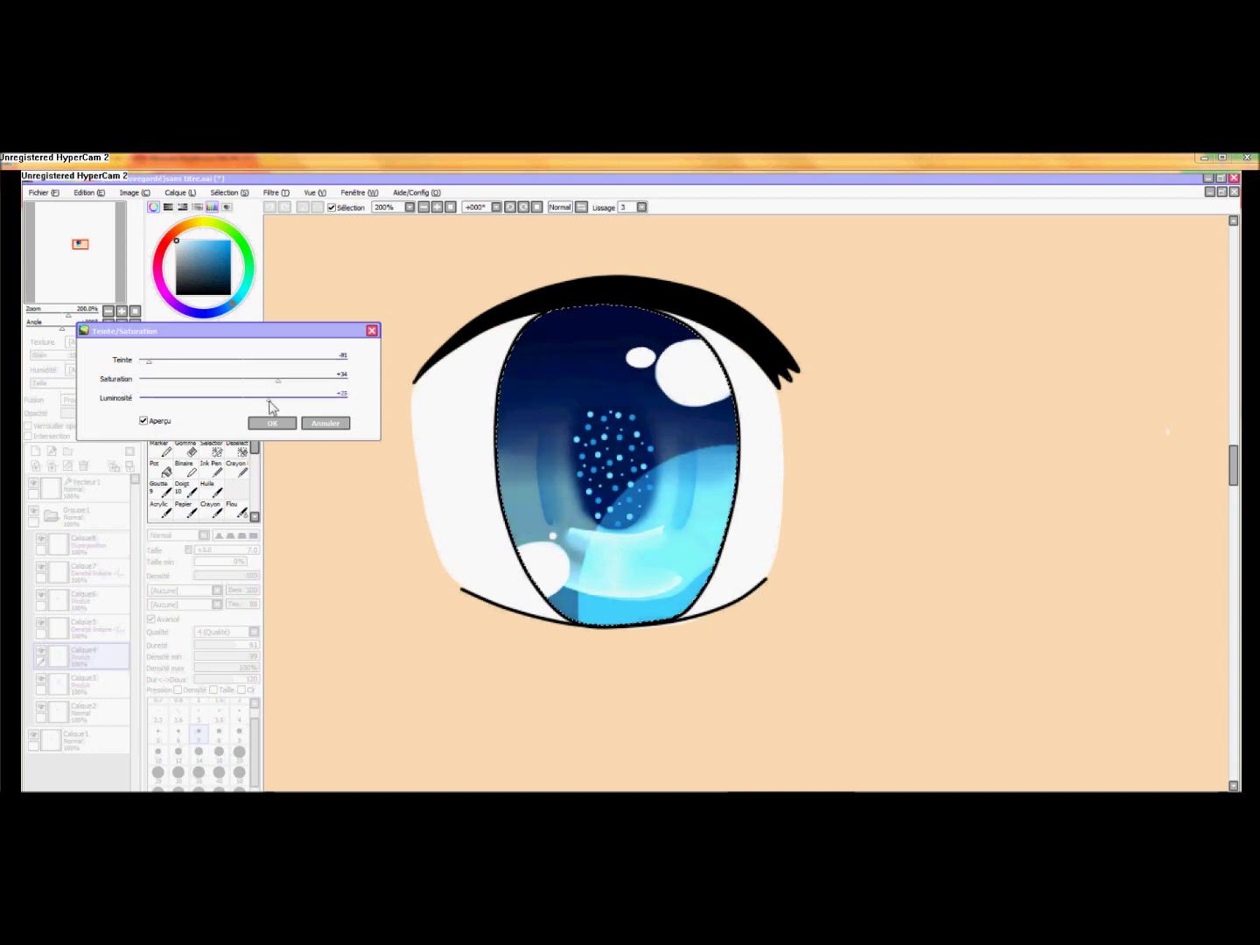
pyautogui.click(267, 422)
# Step: Raise the Calque3 layer's saturation to +30 through the Teinte/Saturation filter
pyautogui.click(102, 676)
pyautogui.click(275, 192)
pyautogui.click(287, 205)
pyautogui.moveTo(242, 359); pyautogui.dragTo(163, 387)
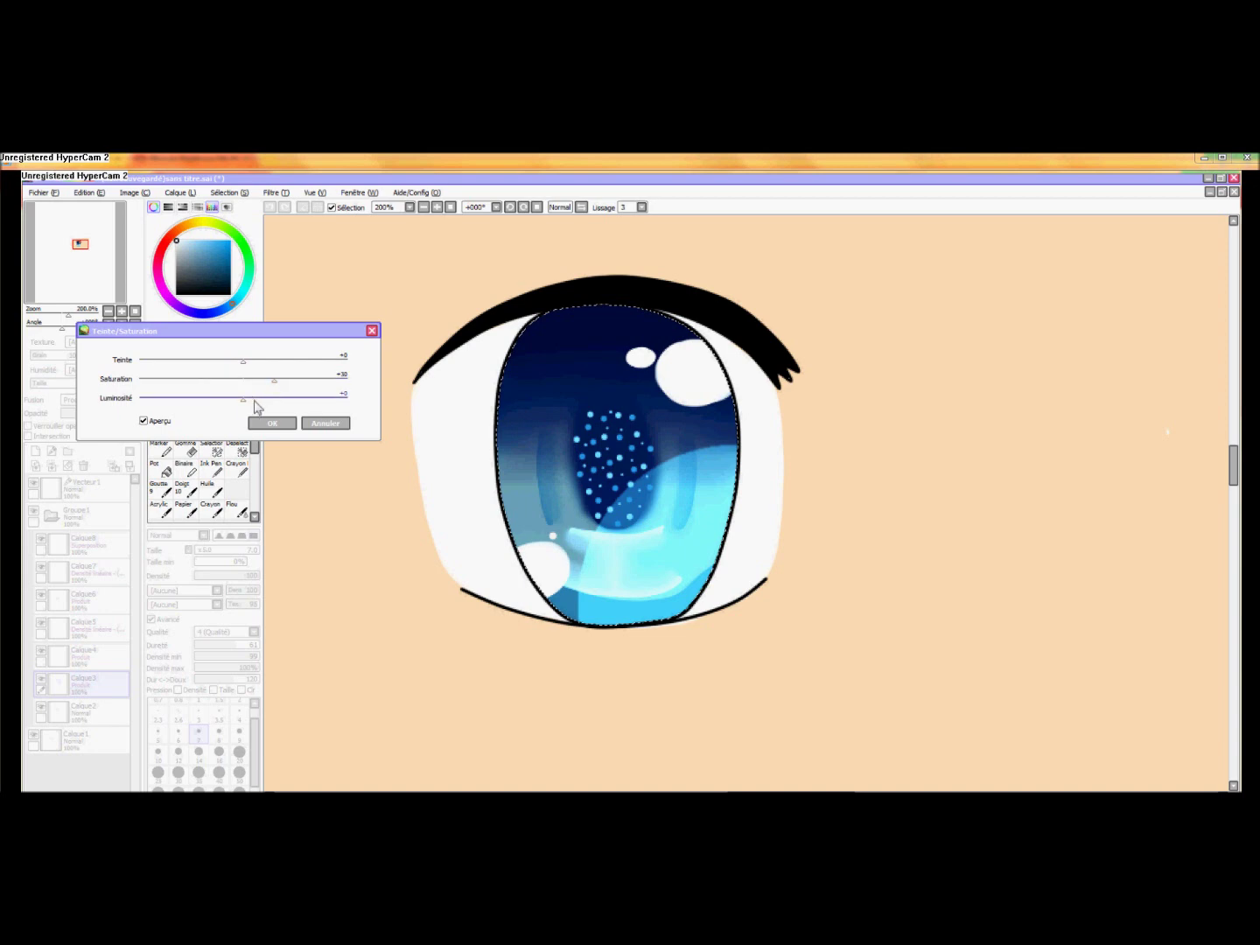
pyautogui.click(272, 423)
# Step: Adjust the Calque2 base layer with the Teinte/Saturation filter, raising its saturation and lowering its luminosity slightly
pyautogui.click(91, 739)
pyautogui.click(105, 710)
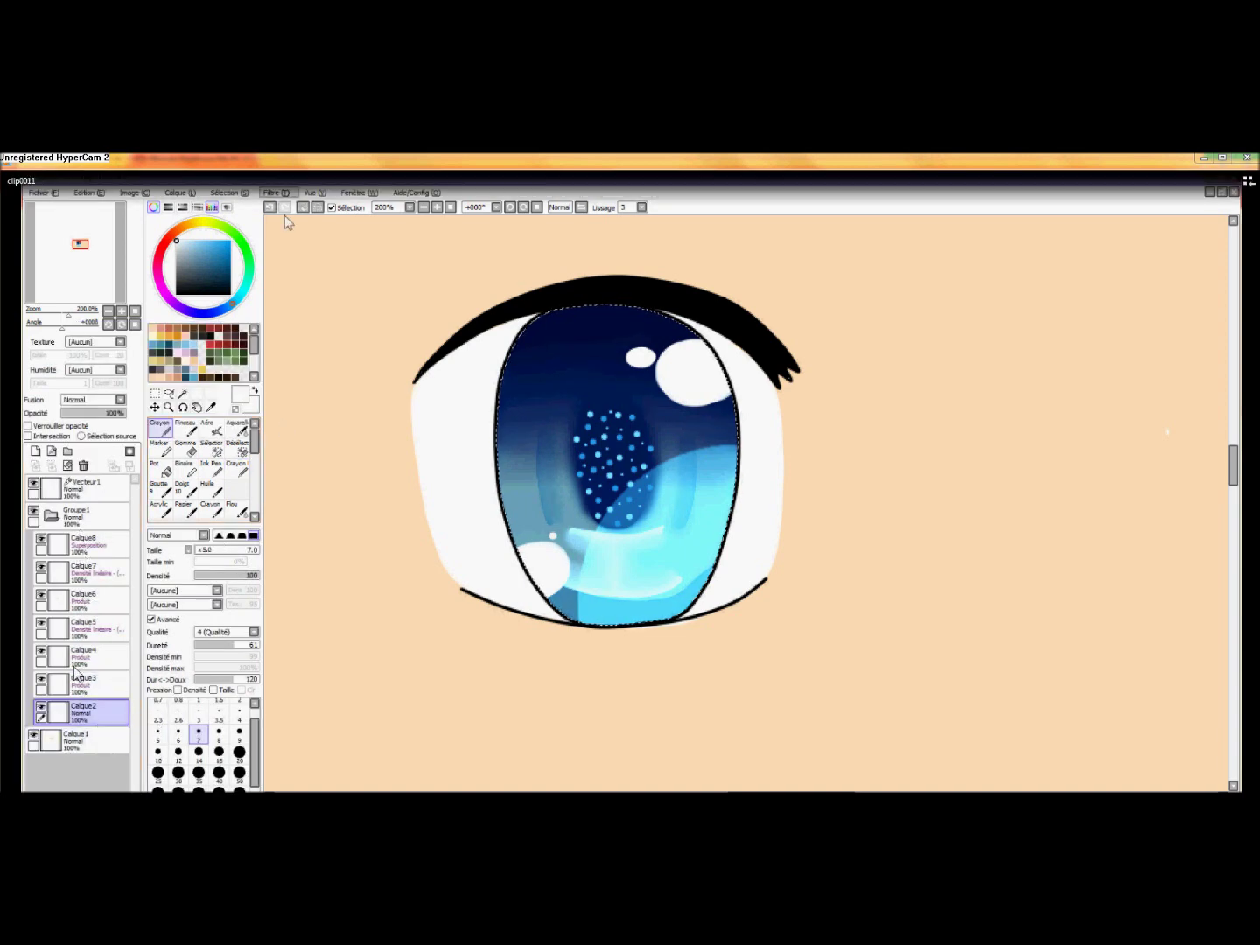
pyautogui.hotkey('ctrl', 'u')
pyautogui.moveTo(245, 365); pyautogui.dragTo(149, 370)
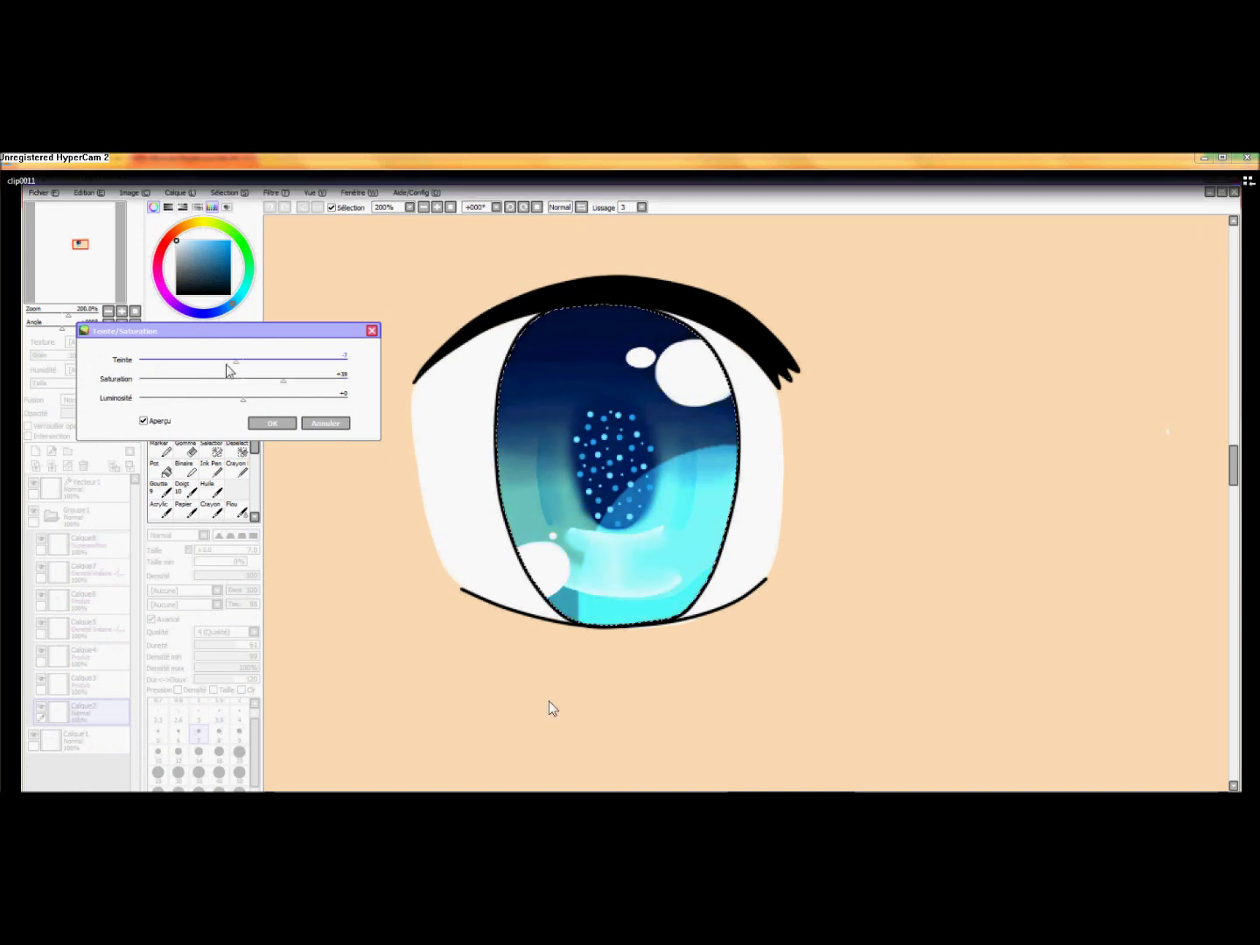
pyautogui.moveTo(226, 370); pyautogui.dragTo(330, 389)
pyautogui.click(243, 399)
pyautogui.moveTo(245, 405)
pyautogui.mouseDown()
pyautogui.moveTo(267, 403)
pyautogui.moveTo(227, 408)
pyautogui.mouseUp()
pyautogui.click(267, 426)
# Step: On the Calque9 layer, paint a grey shadow across the upper eye white on both sides of the iris with the Crayon at size 30
pyautogui.scroll(-3, 612, 490)
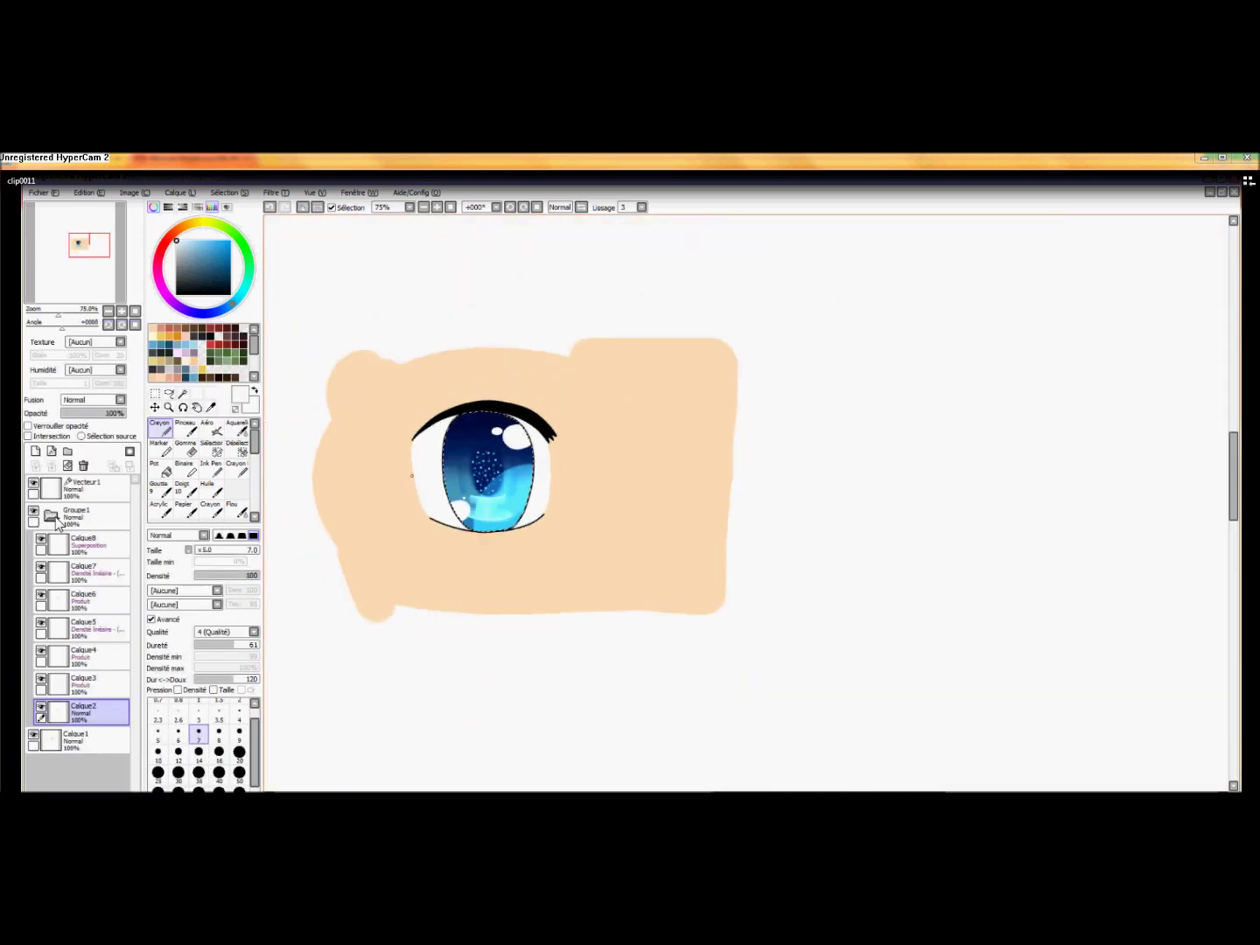
pyautogui.scroll(-3, 1005, 386)
pyautogui.scroll(2, 399, 478)
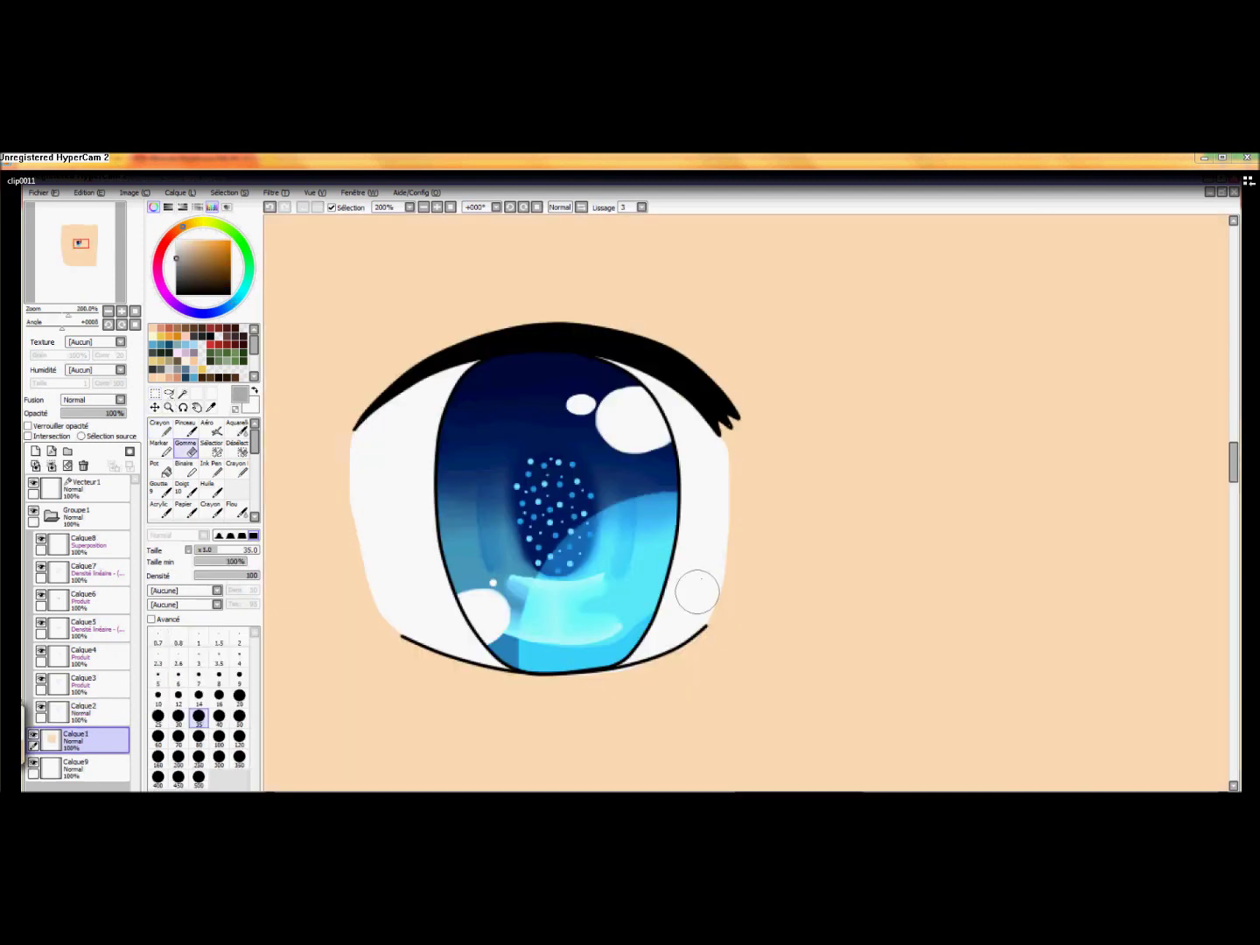
pyautogui.moveTo(75, 741); pyautogui.dragTo(74, 760)
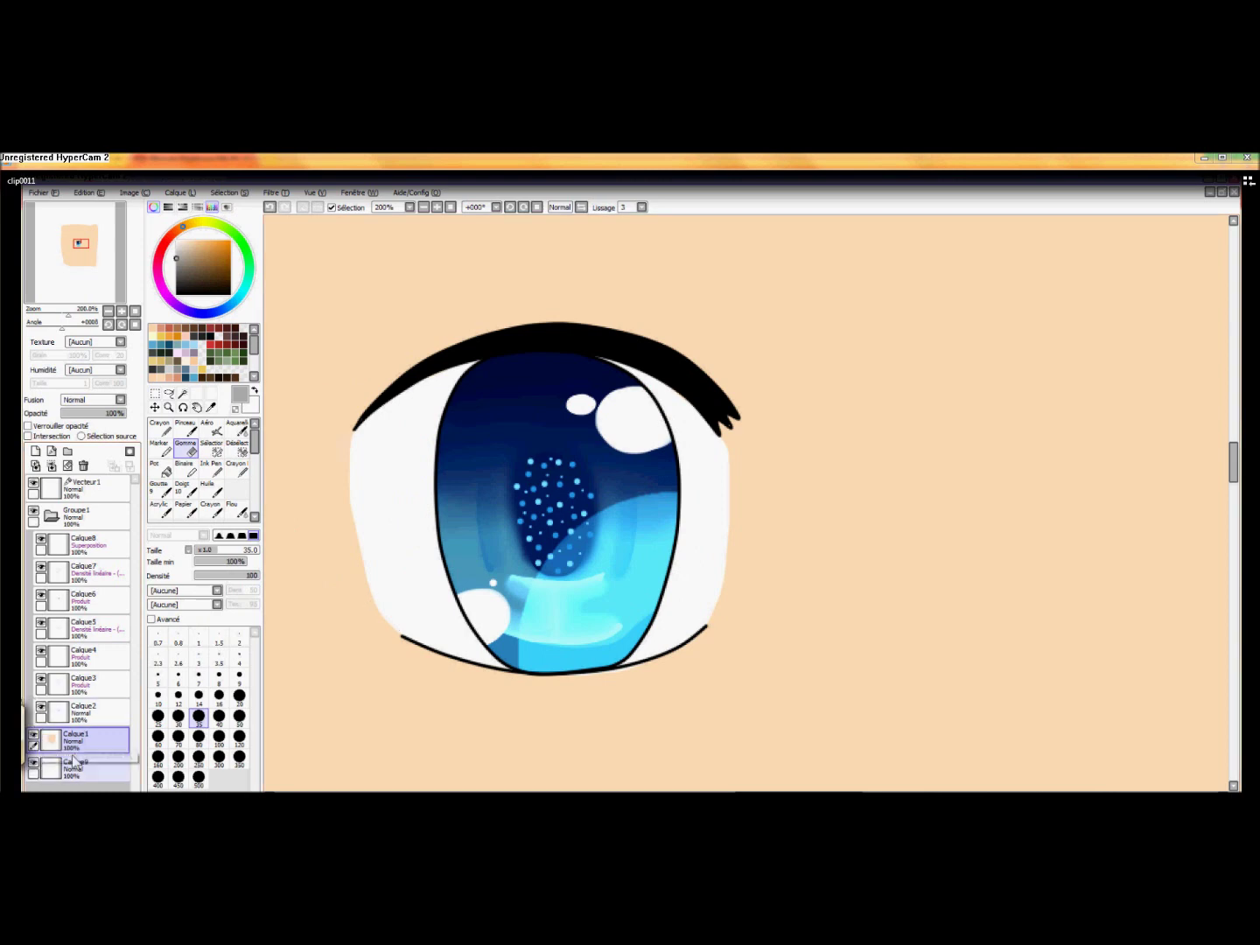
pyautogui.click(75, 762)
pyautogui.click(160, 428)
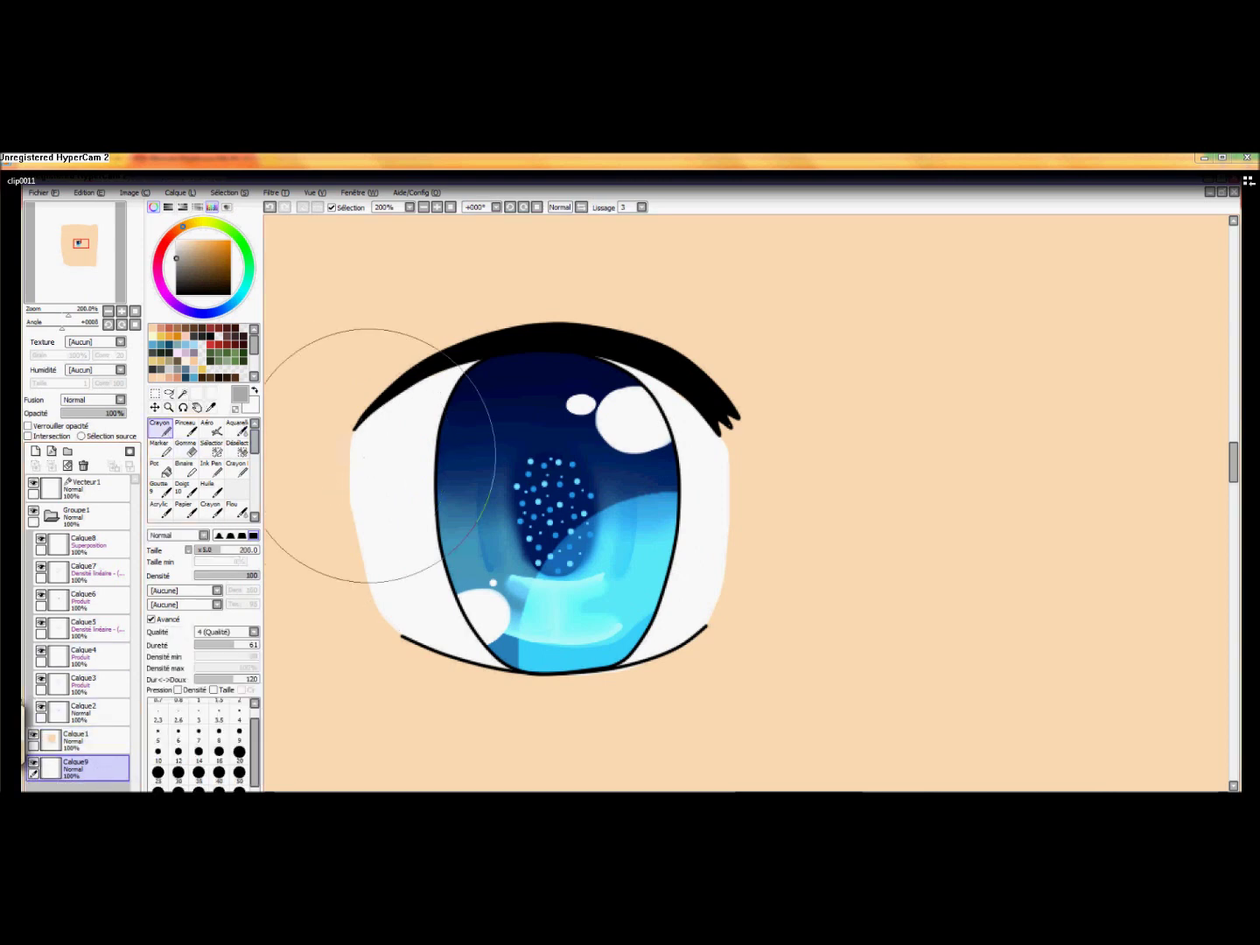
pyautogui.click(186, 428)
pyautogui.click(166, 427)
pyautogui.click(178, 771)
pyautogui.moveTo(385, 438)
pyautogui.mouseDown()
pyautogui.moveTo(468, 375)
pyautogui.moveTo(387, 487)
pyautogui.moveTo(369, 486)
pyautogui.moveTo(369, 439)
pyautogui.moveTo(359, 469)
pyautogui.moveTo(387, 489)
pyautogui.moveTo(454, 395)
pyautogui.mouseUp()
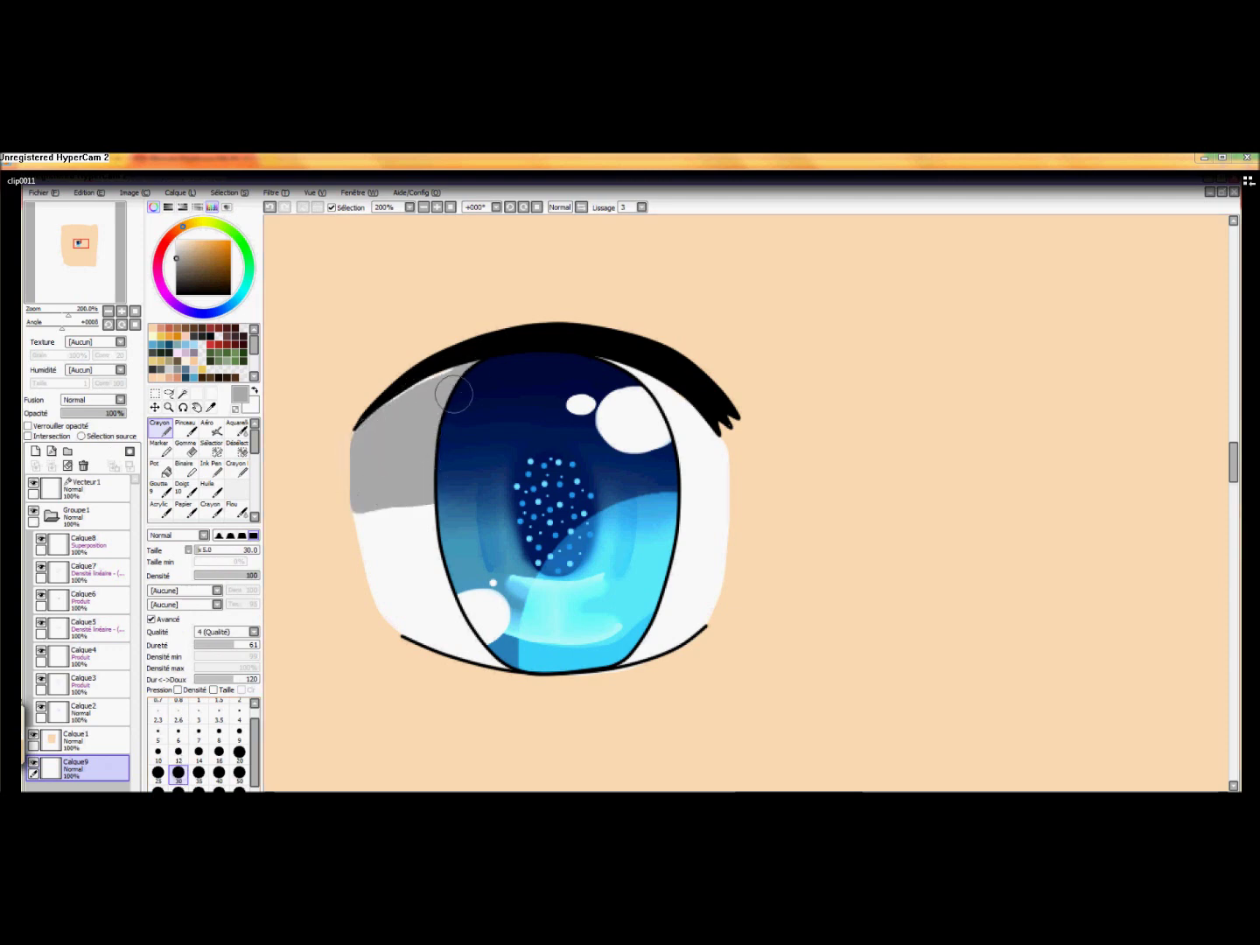
pyautogui.moveTo(605, 355)
pyautogui.mouseDown()
pyautogui.moveTo(671, 410)
pyautogui.moveTo(676, 477)
pyautogui.moveTo(715, 453)
pyautogui.moveTo(709, 420)
pyautogui.mouseUp()
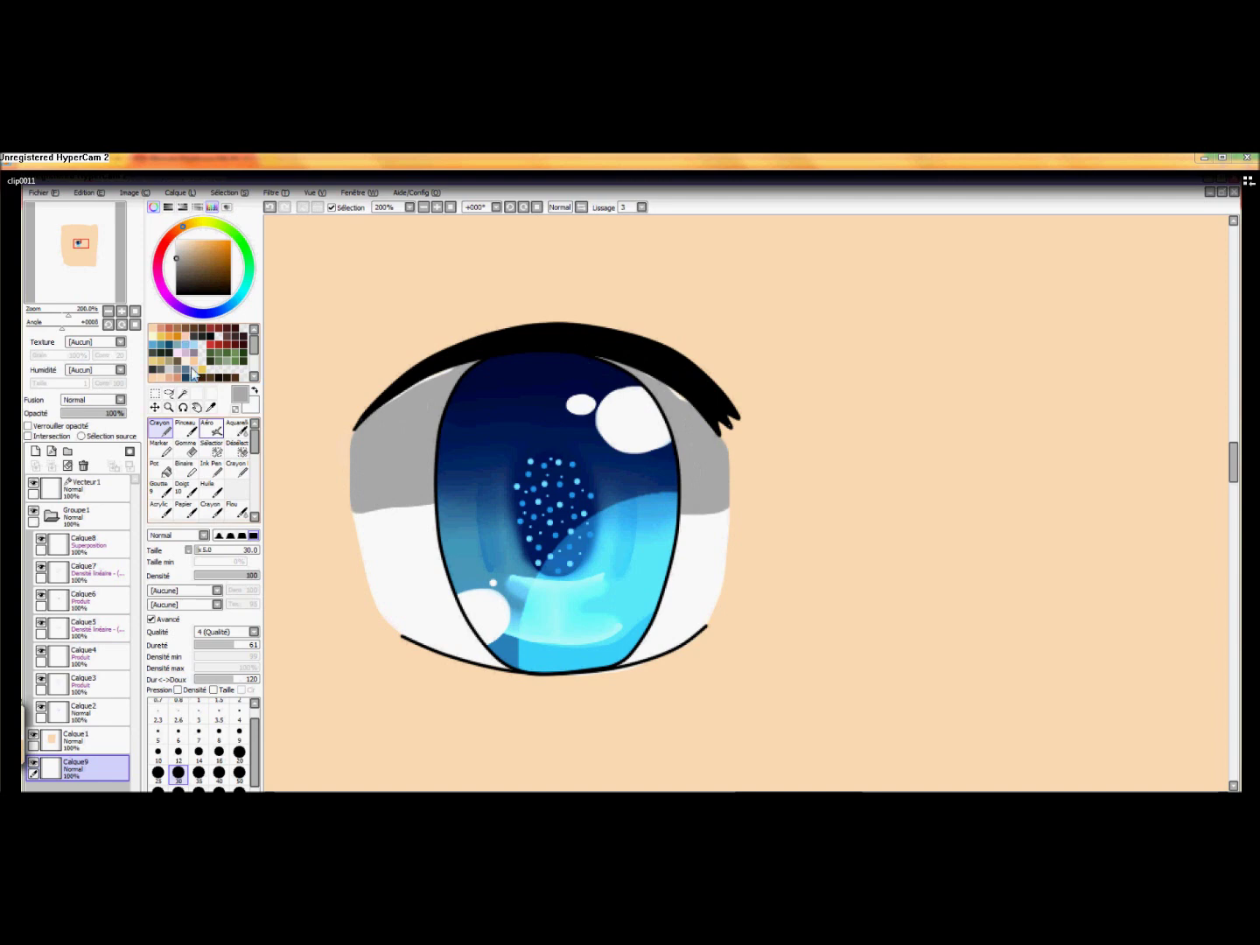
# Step: Erase the leftover white under the upper lash line on the Calque1 layer with the Gomme at size 6
pyautogui.click(185, 448)
pyautogui.click(179, 677)
pyautogui.moveTo(393, 401)
pyautogui.mouseDown()
pyautogui.moveTo(378, 416)
pyautogui.moveTo(397, 402)
pyautogui.mouseUp()
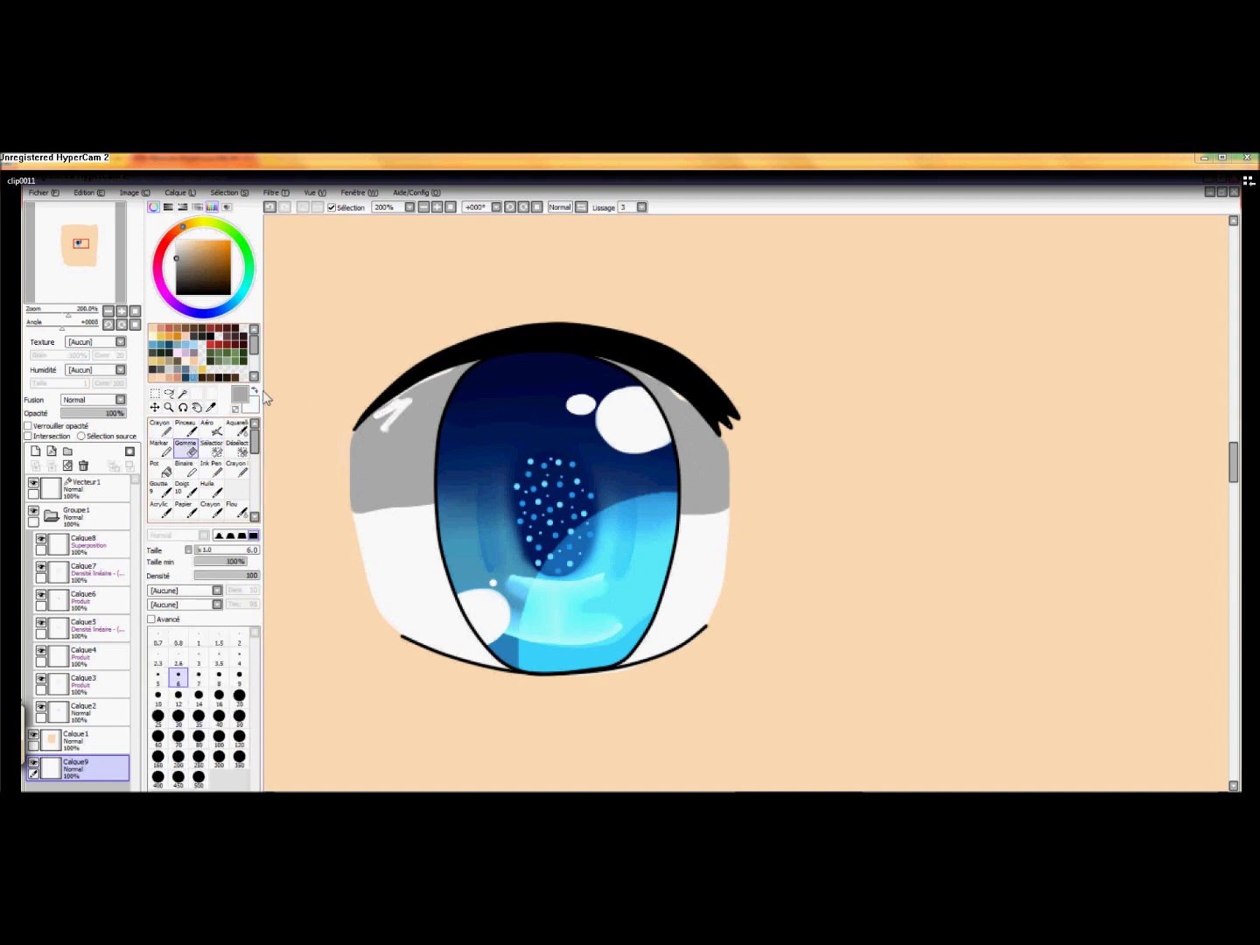
pyautogui.click(270, 208)
pyautogui.click(80, 741)
pyautogui.moveTo(378, 411)
pyautogui.mouseDown()
pyautogui.moveTo(444, 374)
pyautogui.moveTo(418, 386)
pyautogui.mouseUp()
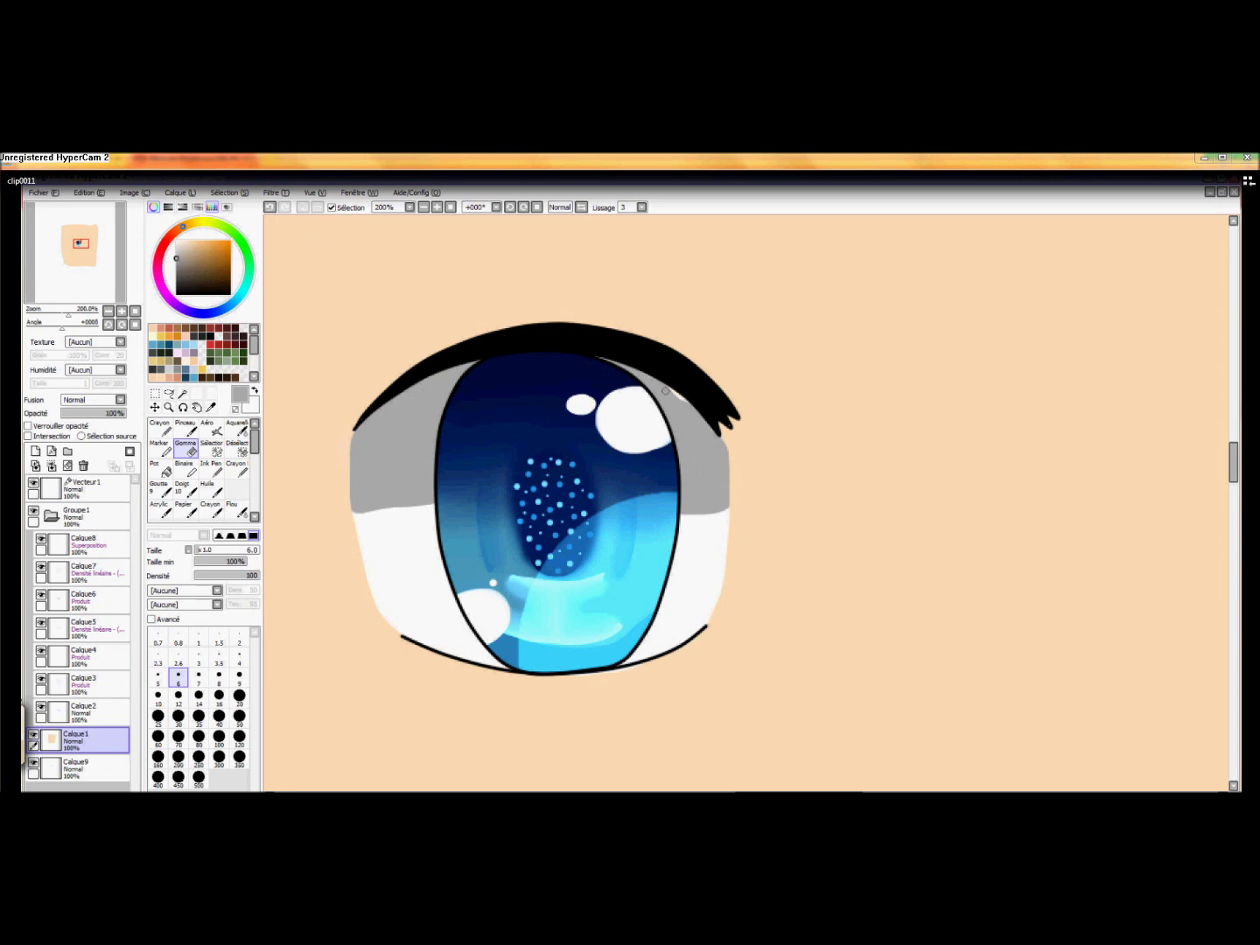
# Step: Blend the grey shadow on Calque9 down into the eye white on both sides with the Doigt tool at size 35
pyautogui.click(83, 769)
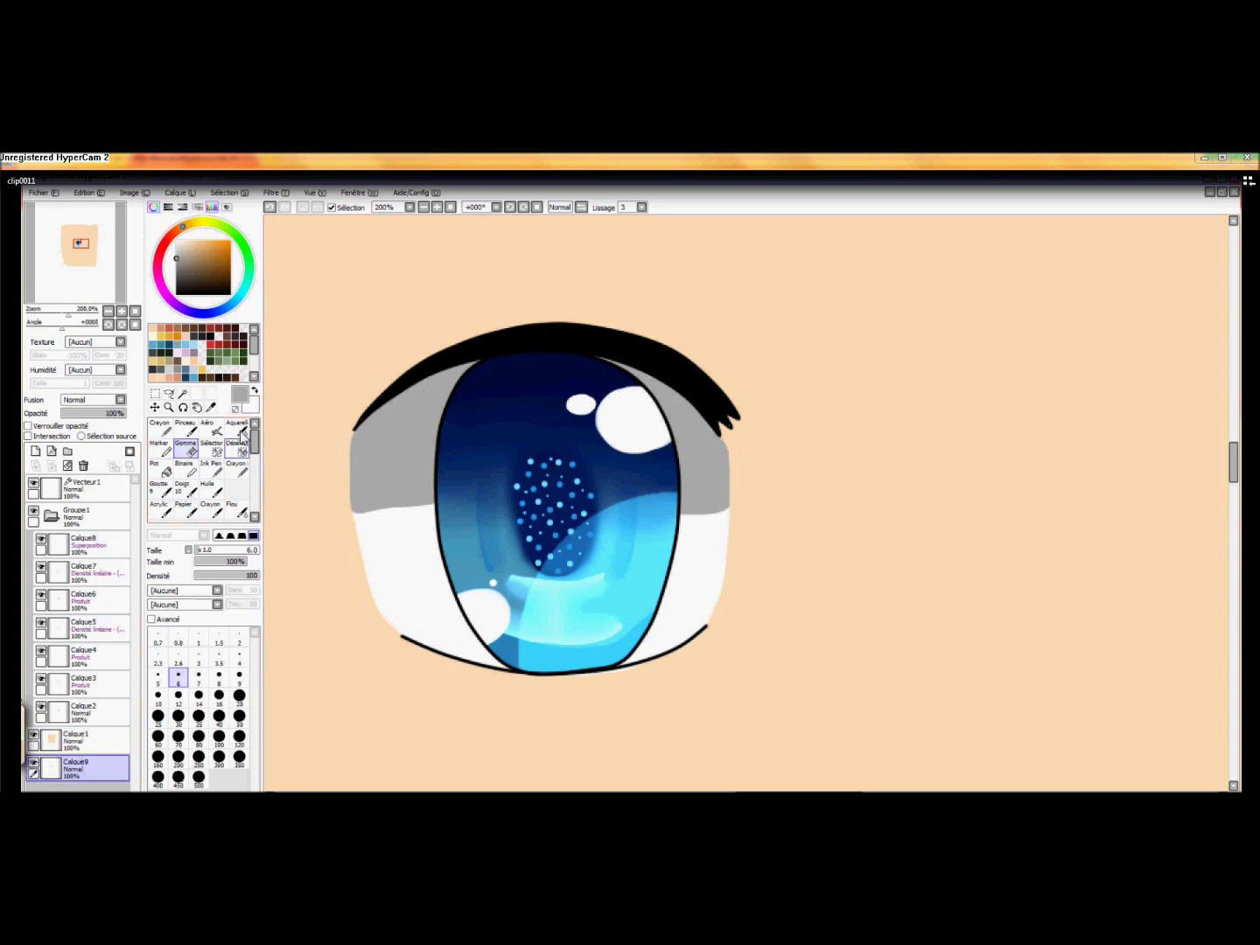
pyautogui.click(181, 487)
pyautogui.moveTo(372, 490)
pyautogui.mouseDown()
pyautogui.moveTo(420, 499)
pyautogui.moveTo(375, 523)
pyautogui.moveTo(442, 499)
pyautogui.moveTo(410, 548)
pyautogui.mouseUp()
pyautogui.moveTo(700, 496)
pyautogui.mouseDown()
pyautogui.moveTo(683, 539)
pyautogui.moveTo(721, 545)
pyautogui.moveTo(716, 429)
pyautogui.moveTo(718, 493)
pyautogui.moveTo(688, 533)
pyautogui.moveTo(717, 538)
pyautogui.mouseUp()
pyautogui.scroll(-2, 717, 537)
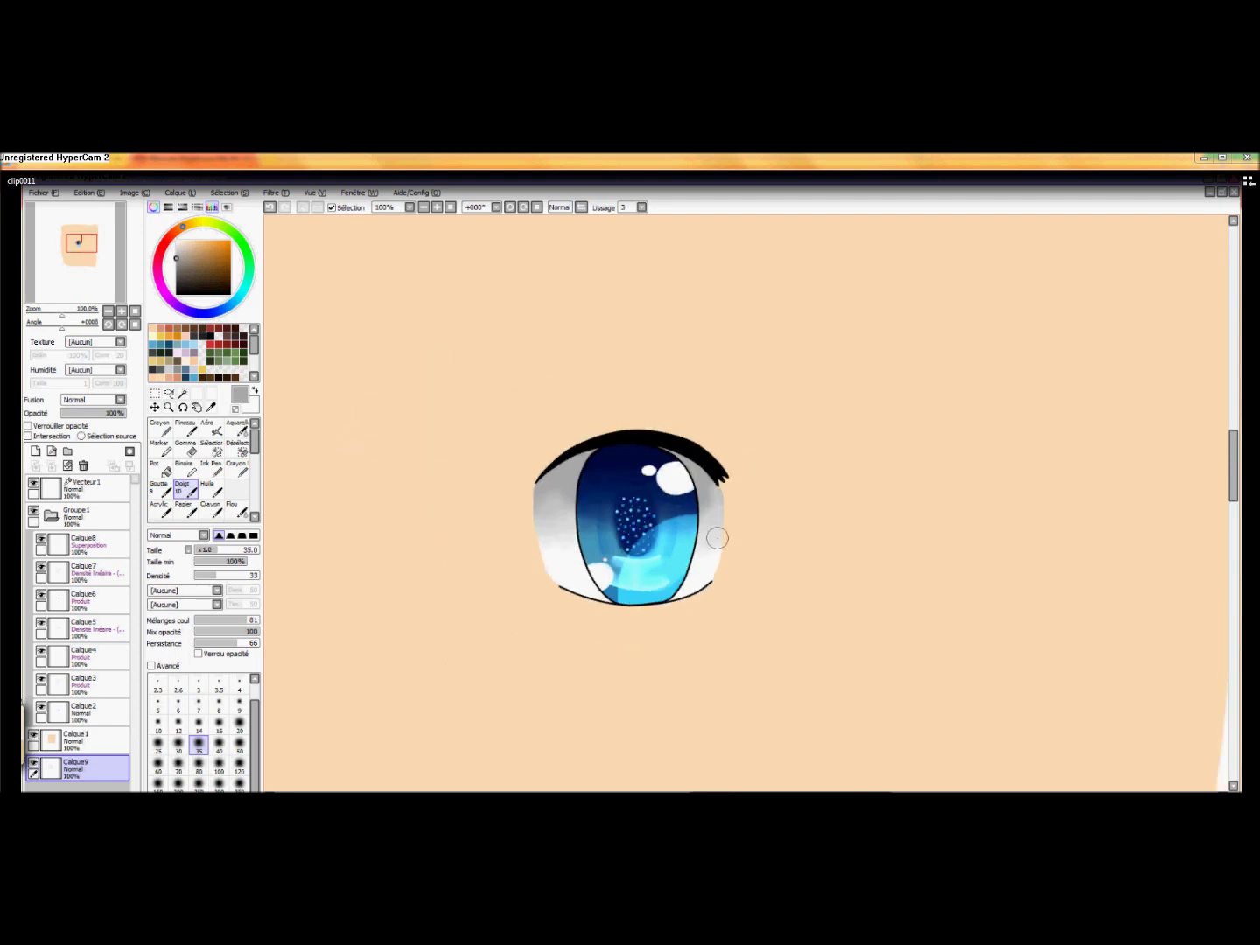